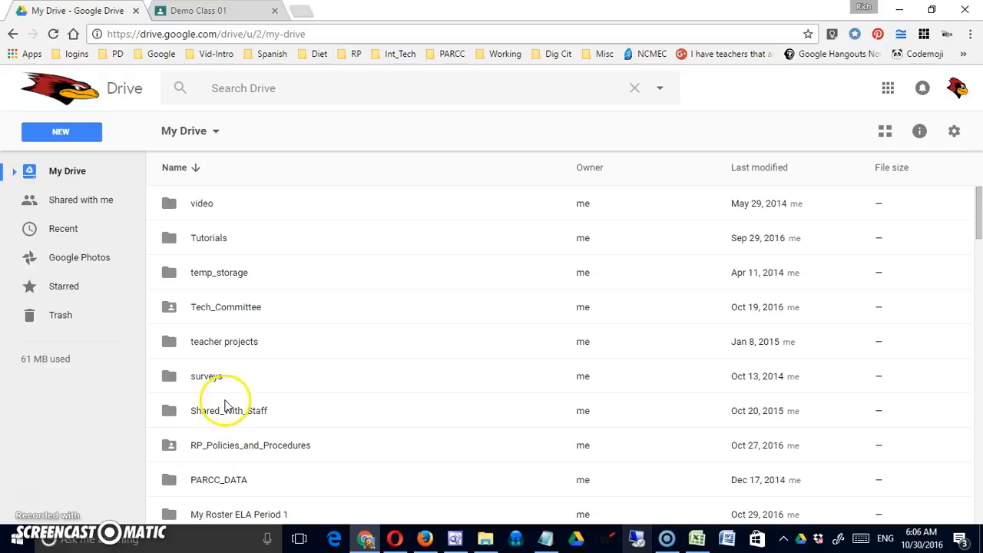
# Step: Open the "Teacher - My Roster ELA Period 1" folder inside the "My Roster ELA Period 1" folder
pyautogui.scroll(-1, 217, 401)
pyautogui.doubleClick(202, 444)
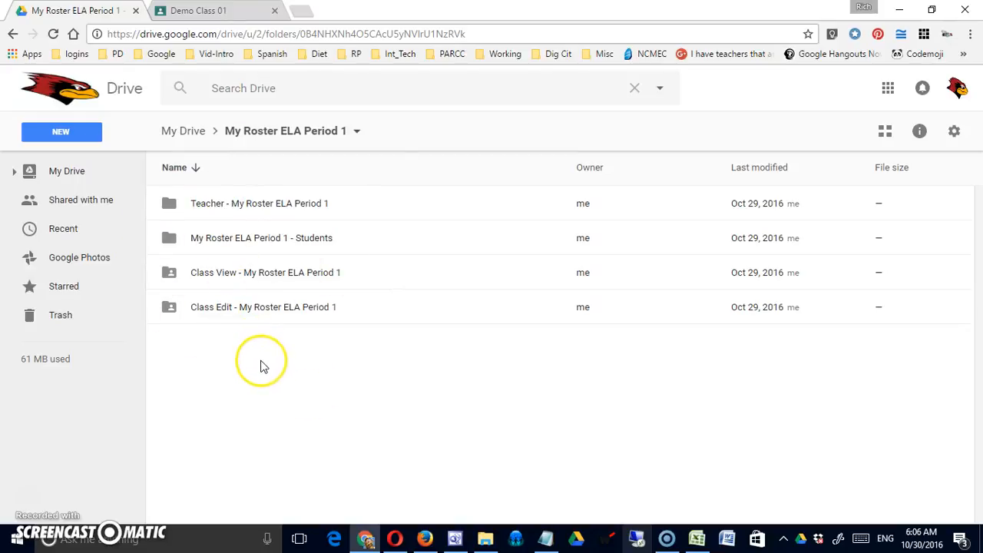
pyautogui.click(211, 206)
pyautogui.doubleClick(212, 206)
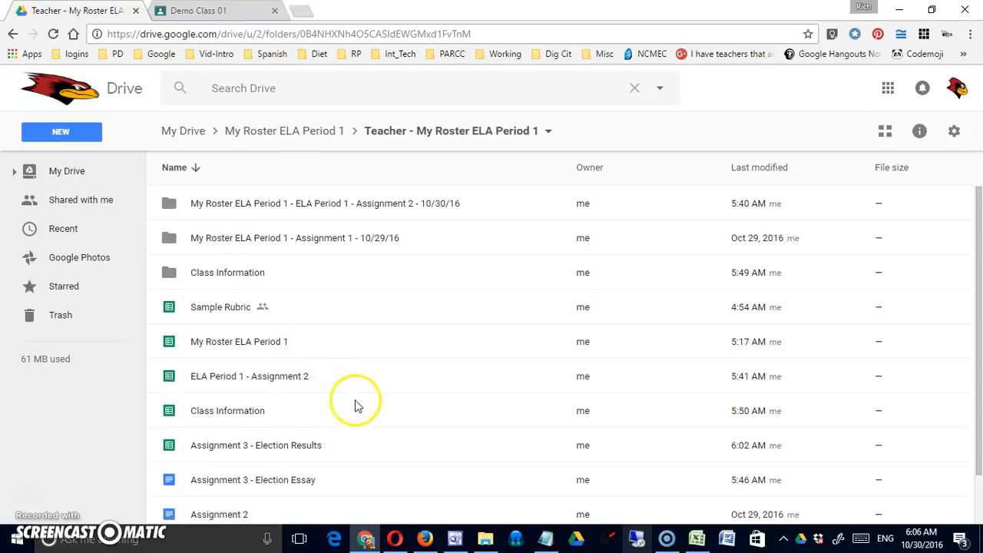
# Step: Look at the "Assignment 3 - Election Essay" document from the teacher folder and close it again
pyautogui.scroll(-1, 361, 392)
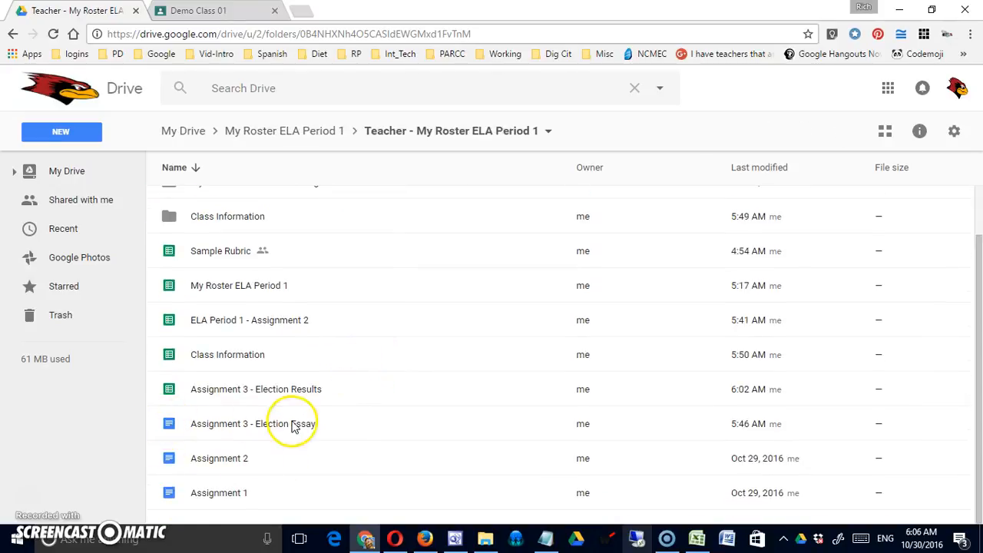
pyautogui.doubleClick(208, 427)
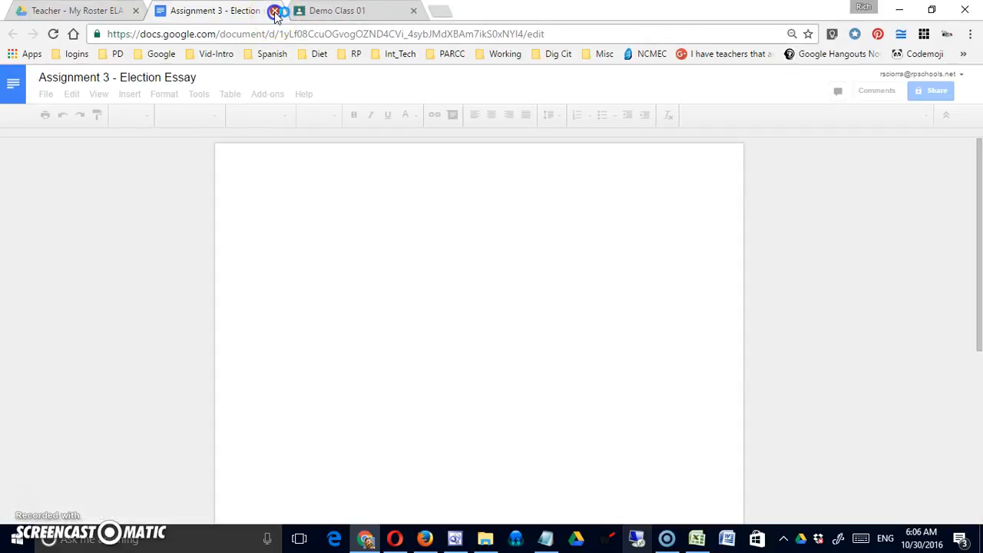
pyautogui.click(274, 13)
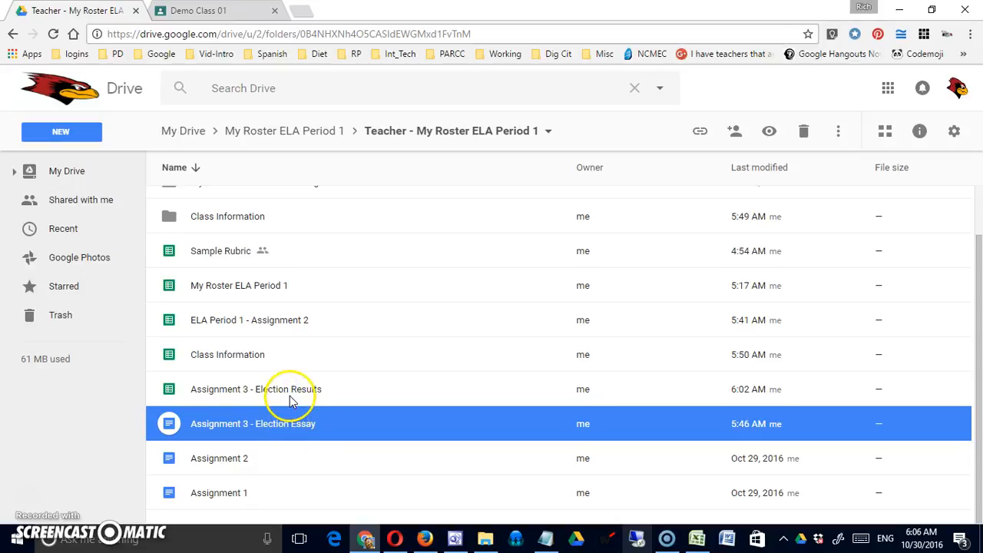
# Step: Switch to Demo Class 01 in Google Classroom and start a new assignment titled "Election Essay"
pyautogui.click(223, 10)
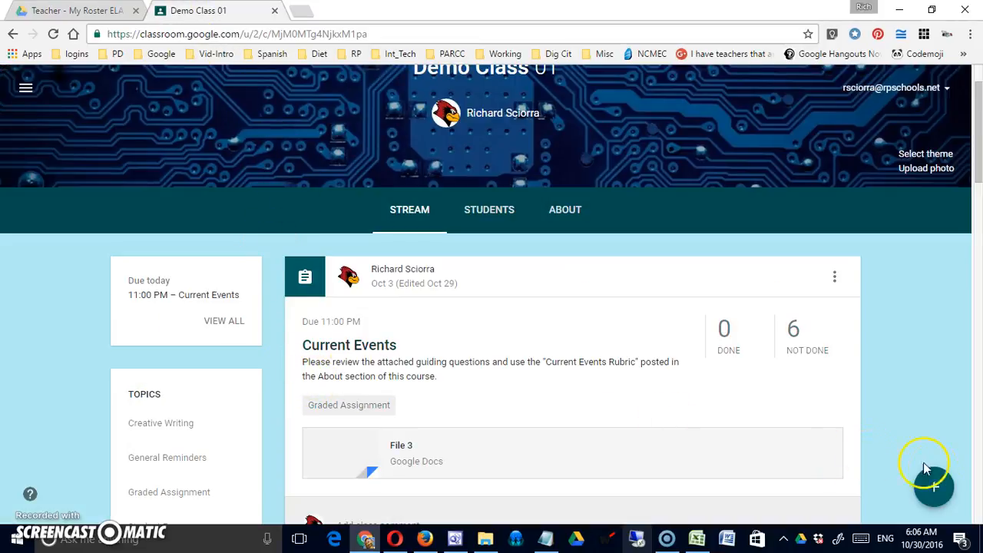
pyautogui.moveTo(935, 485)
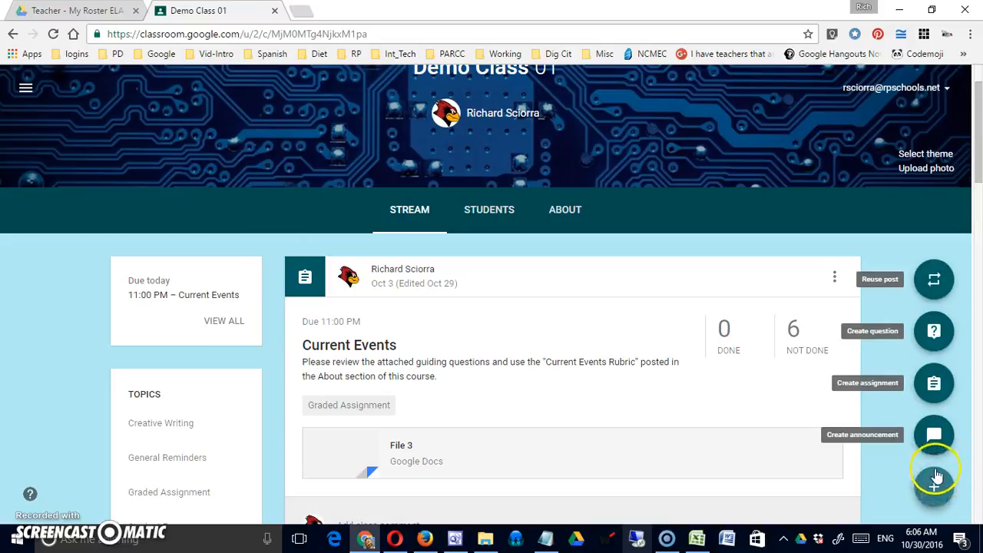
pyautogui.click(933, 383)
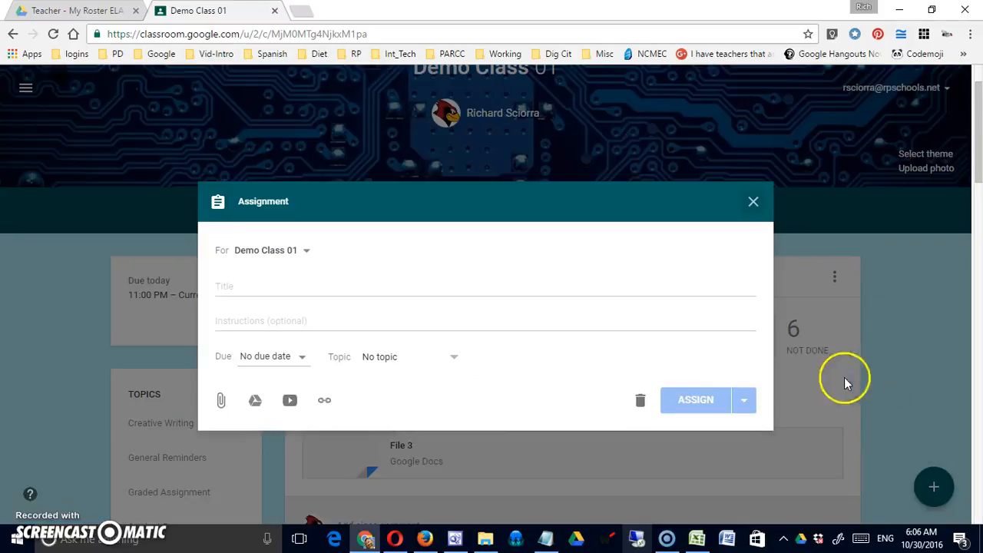
pyautogui.click(435, 283)
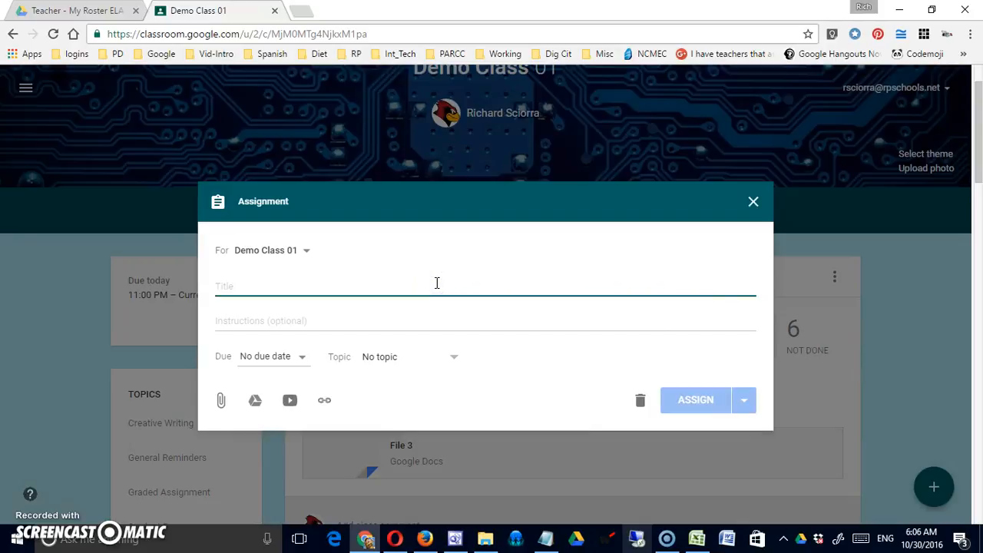
pyautogui.write('Electi')
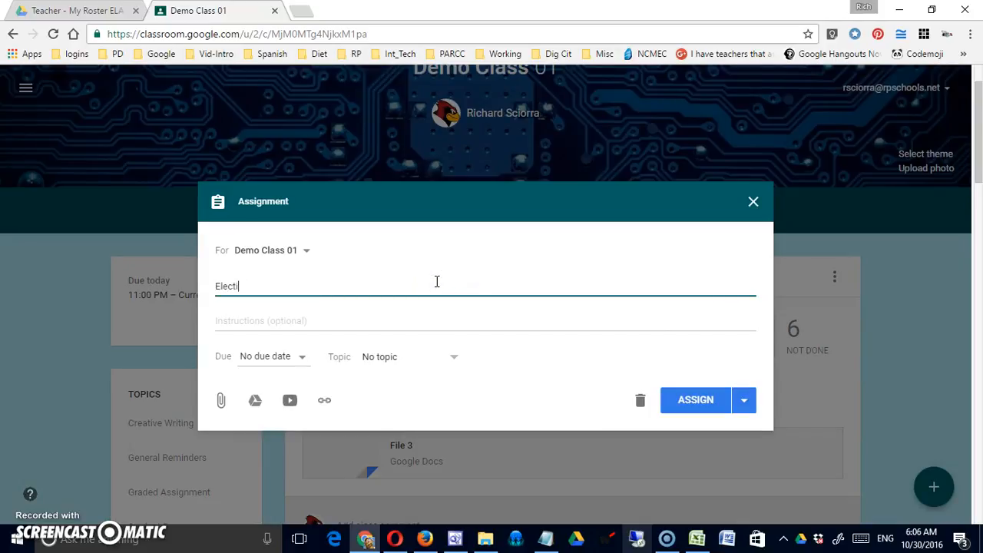
pyautogui.write('on Essay')
# Step: Enter the assignment instructions "Use our standard writing rubric to help you with this assignment."
pyautogui.click(399, 323)
pyautogui.write('U')
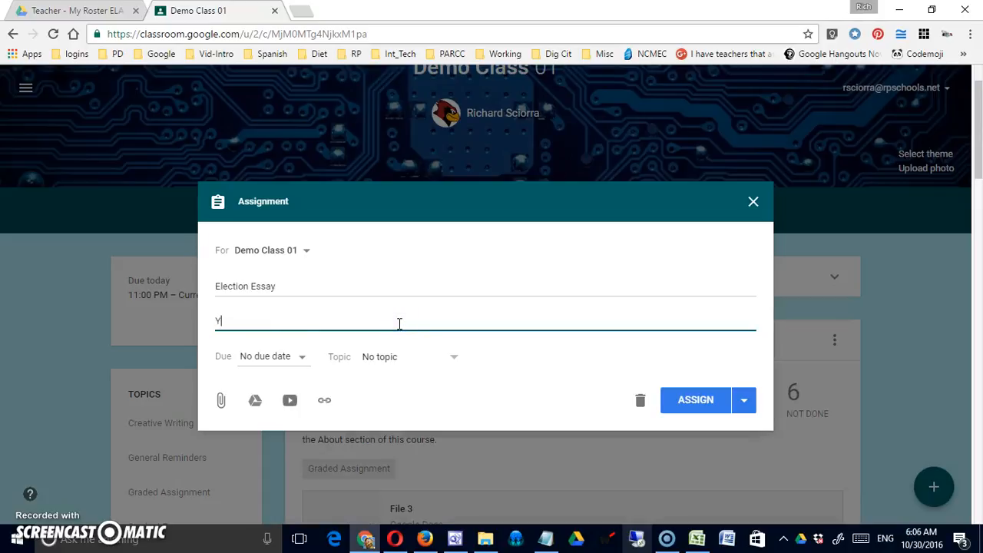
pyautogui.write('se our standard writing rubric to help you with this assignment.')
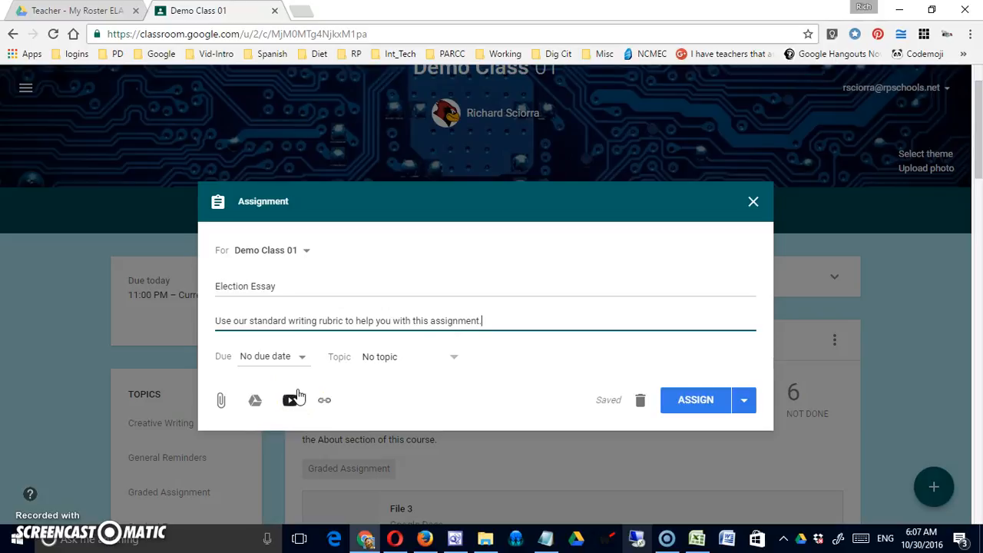
# Step: Review which classes can receive the assignment and the available options for assigning, scheduling or saving it as a draft
pyautogui.click(307, 252)
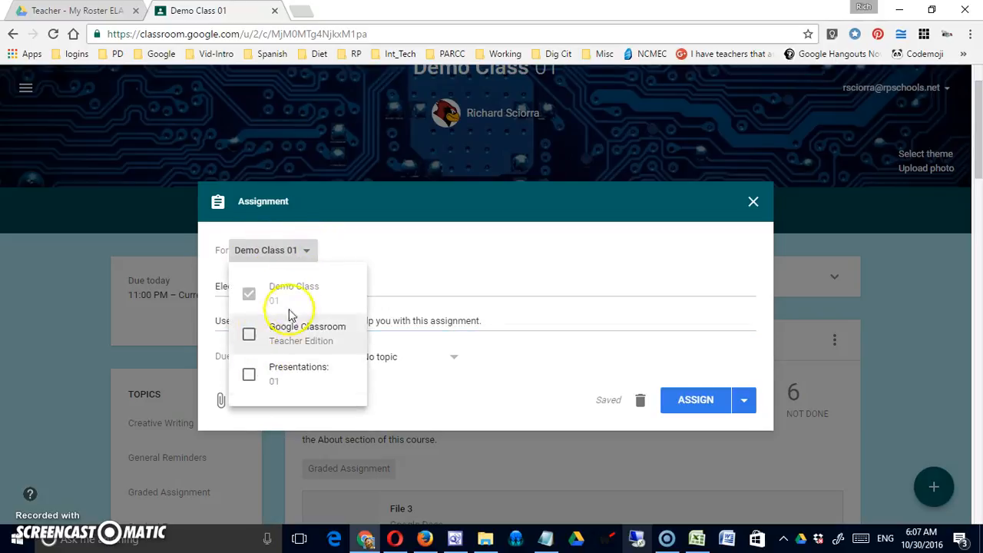
pyautogui.click(329, 248)
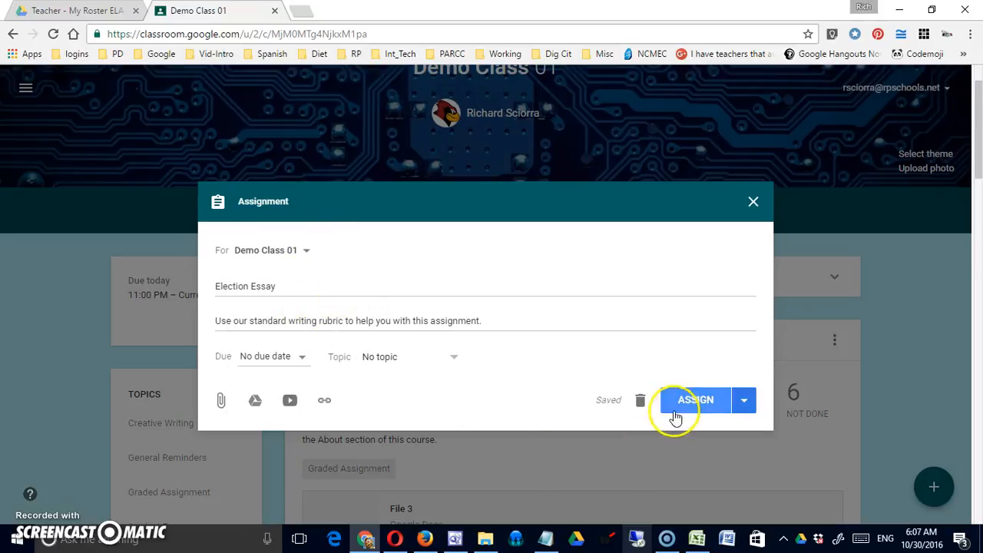
pyautogui.click(742, 399)
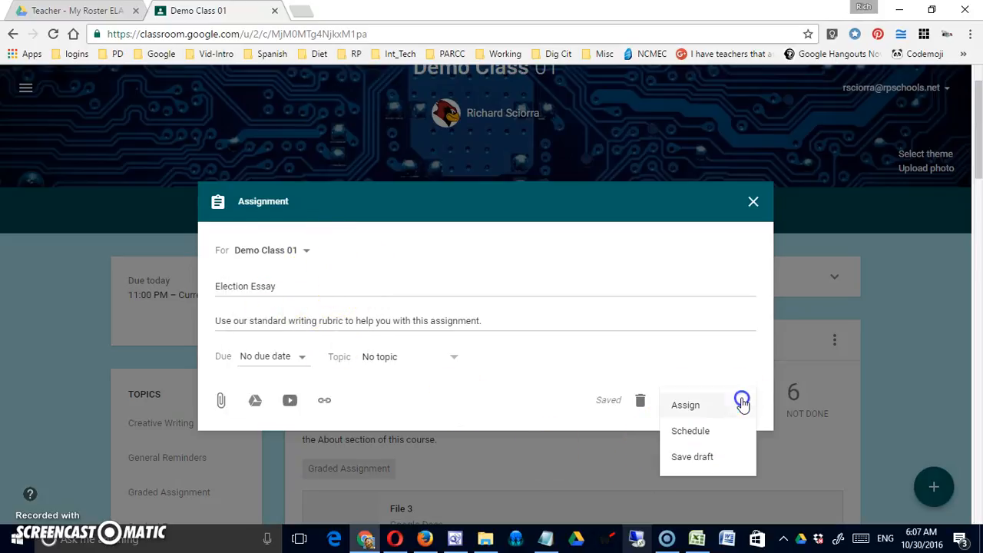
pyautogui.click(704, 361)
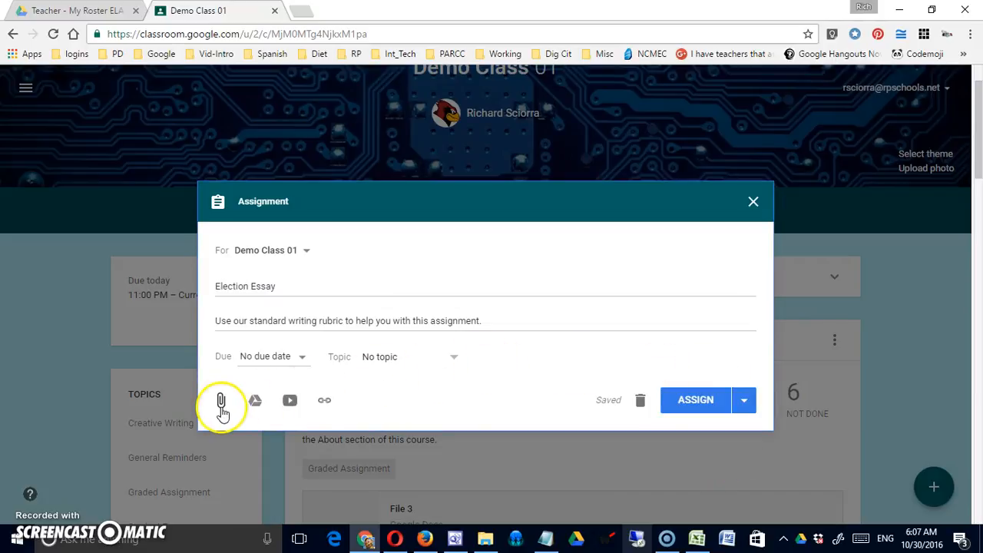
# Step: Attach "Assignment 3 - Election Essay" from Google Drive with a copy made for each student, and post the assignment
pyautogui.click(255, 401)
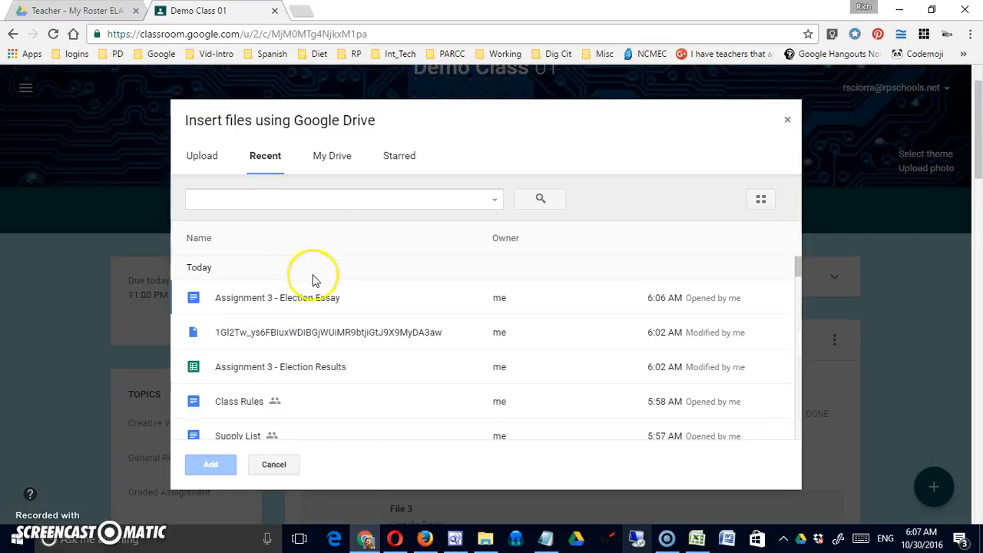
pyautogui.click(305, 299)
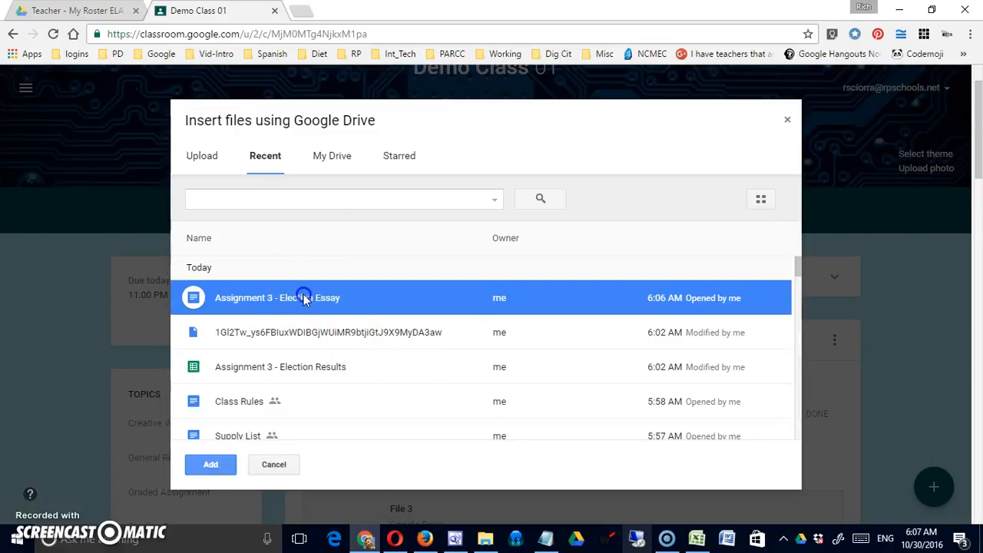
pyautogui.click(210, 465)
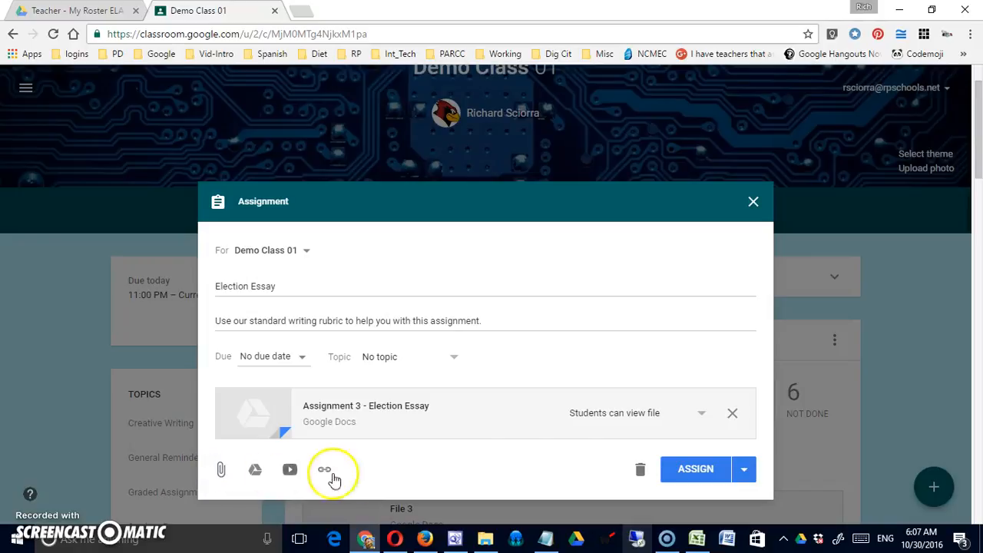
pyautogui.click(700, 412)
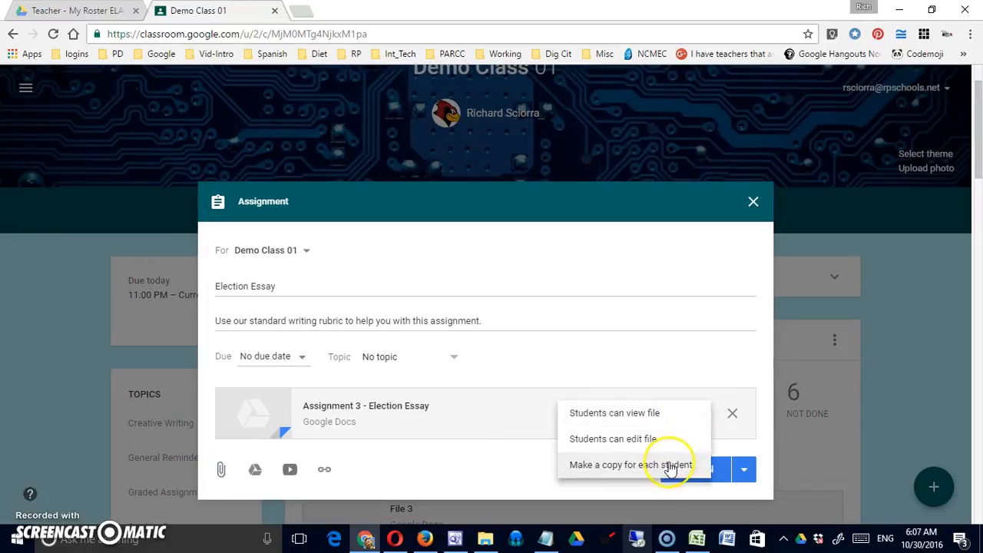
pyautogui.click(670, 466)
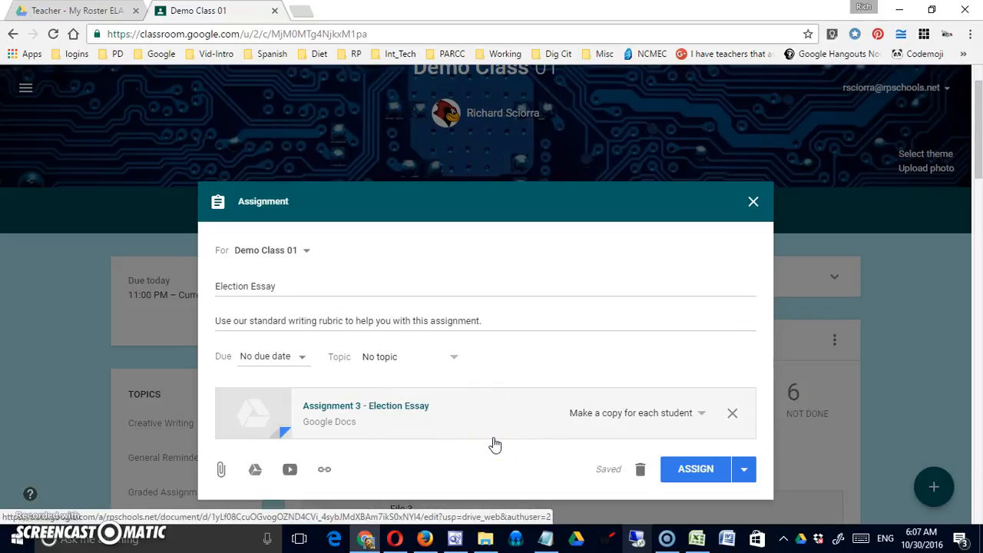
pyautogui.click(701, 476)
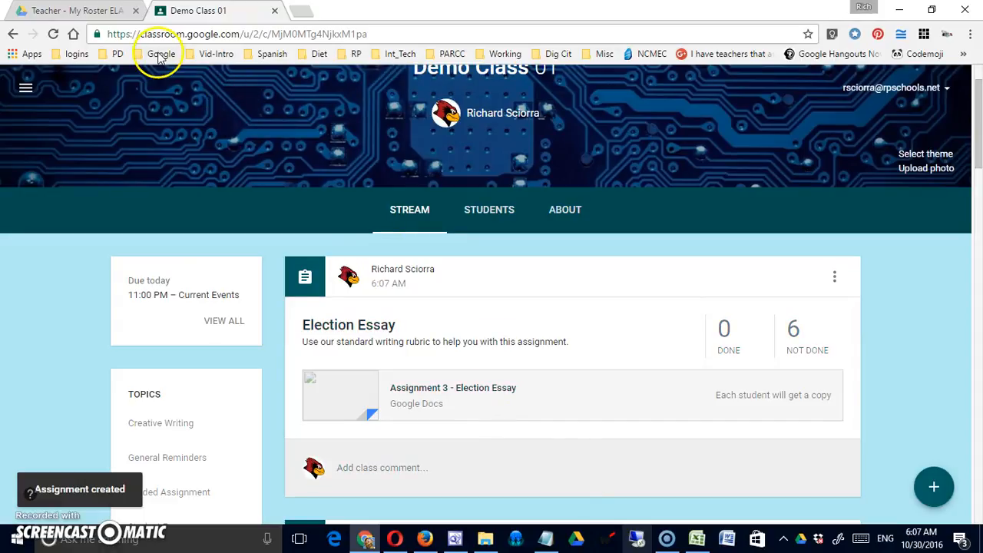
# Step: Return to the teacher folder in Google Drive and create a Google Sheets spreadsheet named "Assignment 3 - Election Essasy"
pyautogui.click(107, 19)
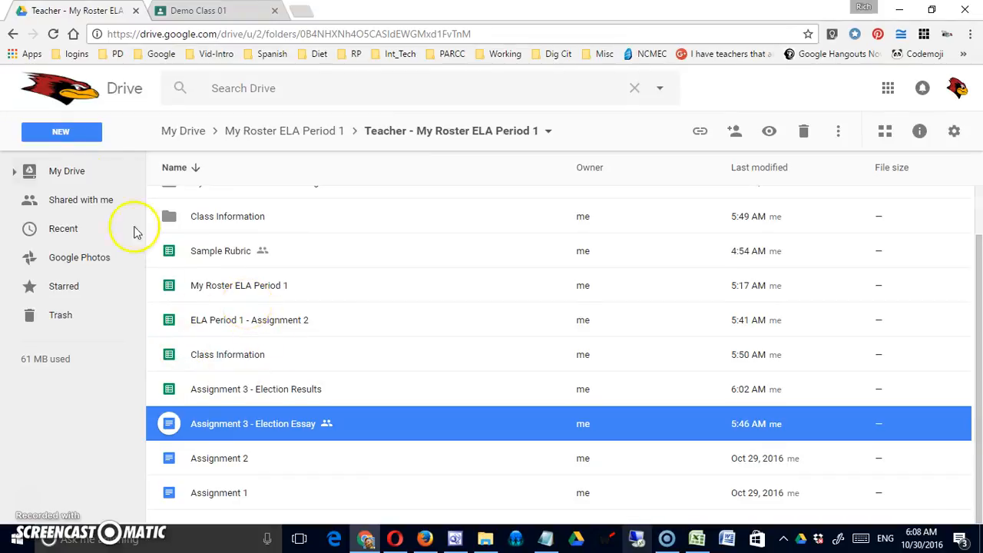
pyautogui.click(71, 132)
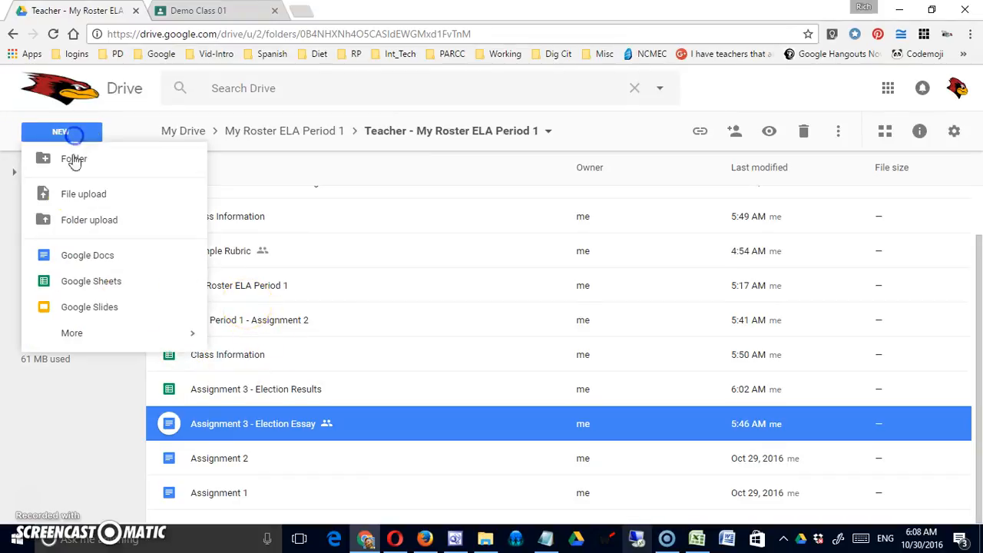
pyautogui.click(83, 279)
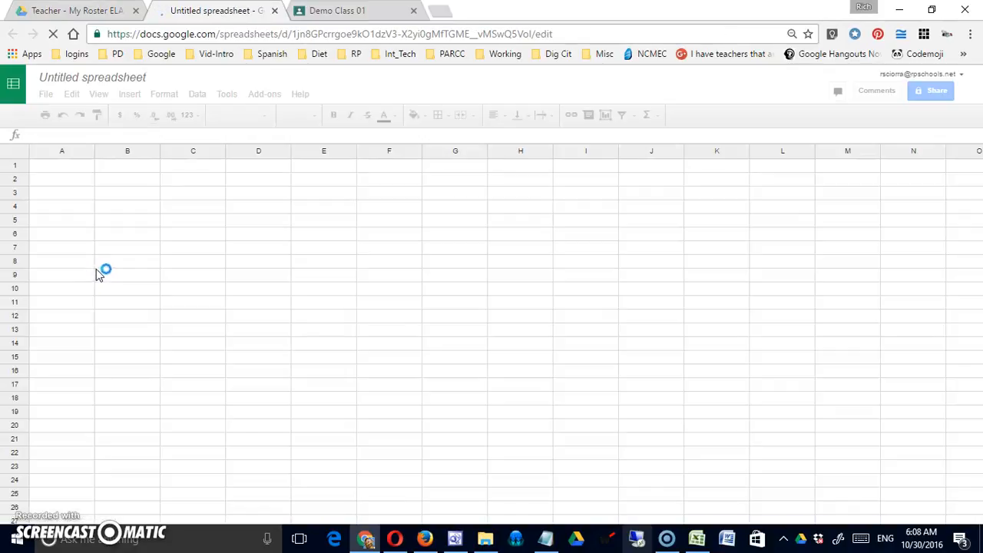
pyautogui.click(146, 77)
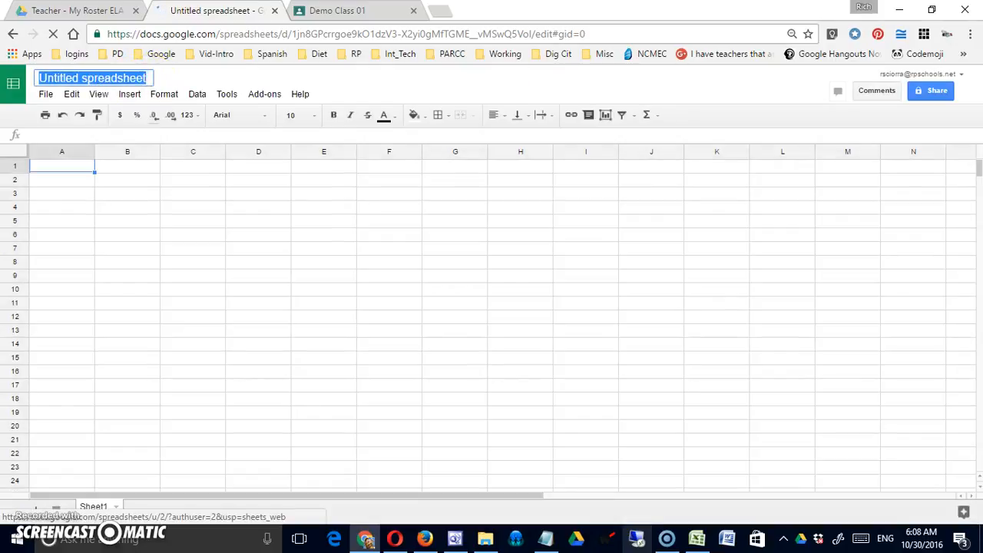
pyautogui.write('Assignment')
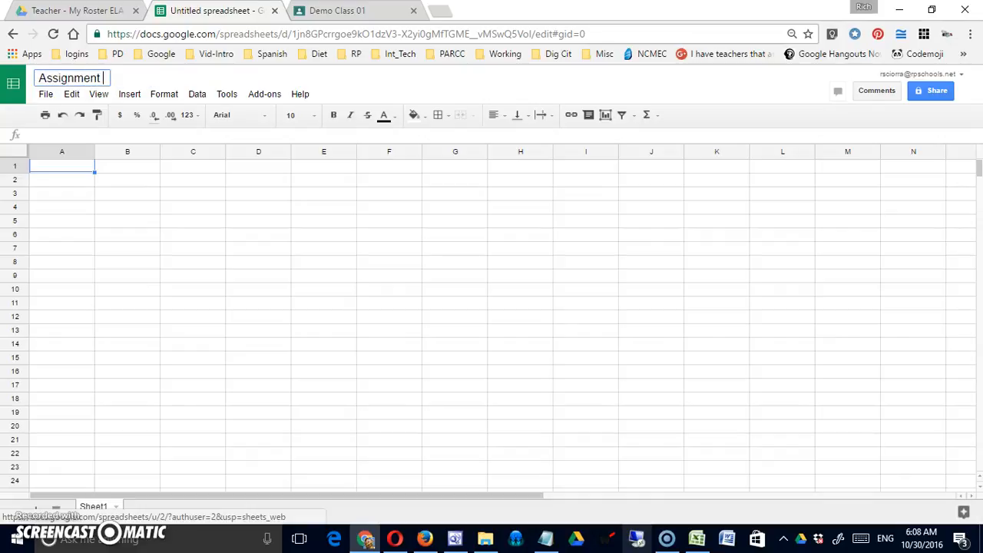
pyautogui.write(' 3 - Election Essasy')
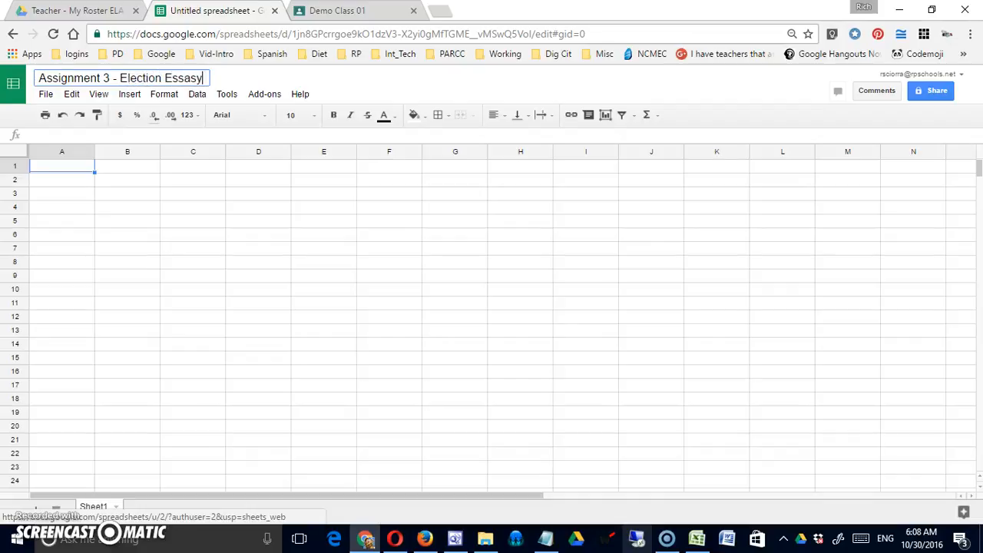
pyautogui.click(122, 221)
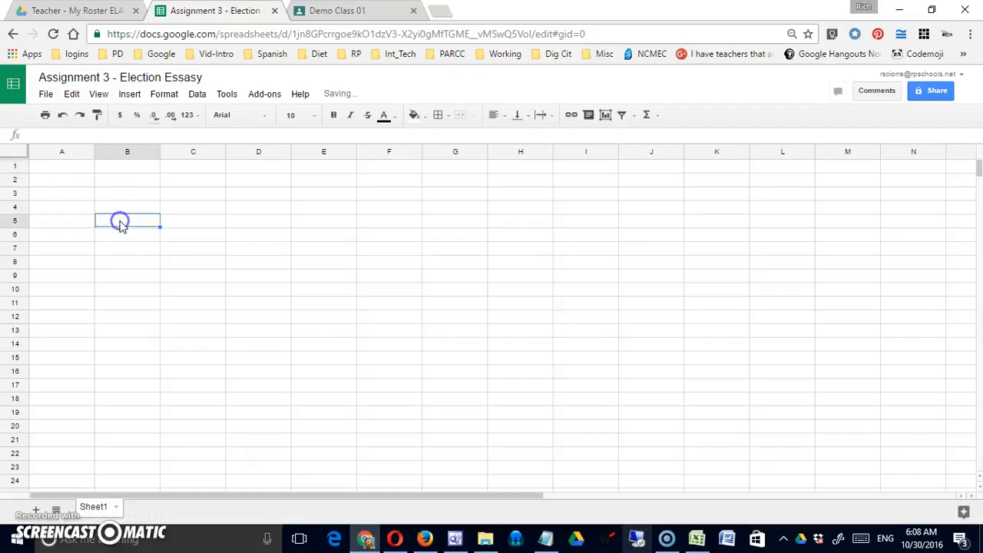
# Step: Launch the Doctopus add-on in the new spreadsheet
pyautogui.click(264, 94)
pyautogui.moveTo(284, 115)
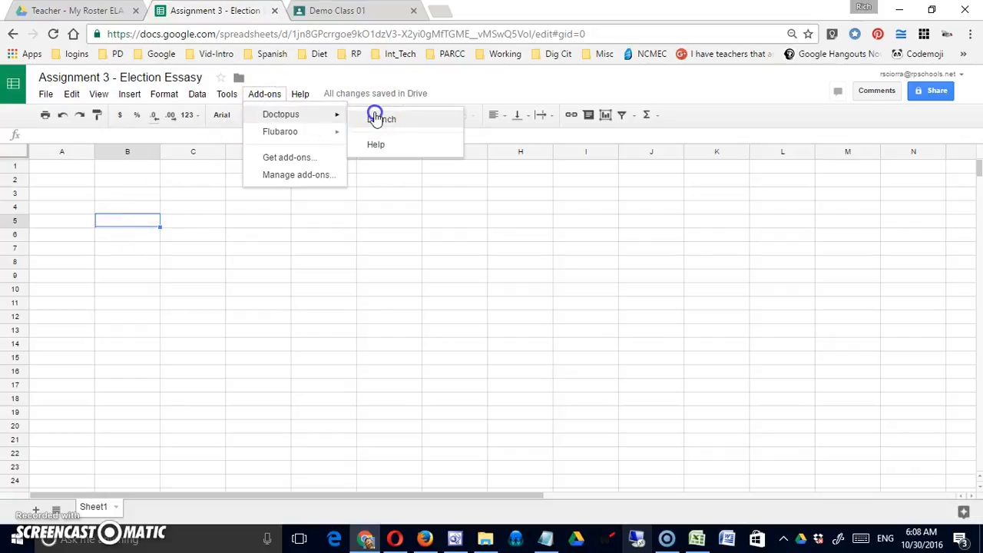
pyautogui.click(360, 119)
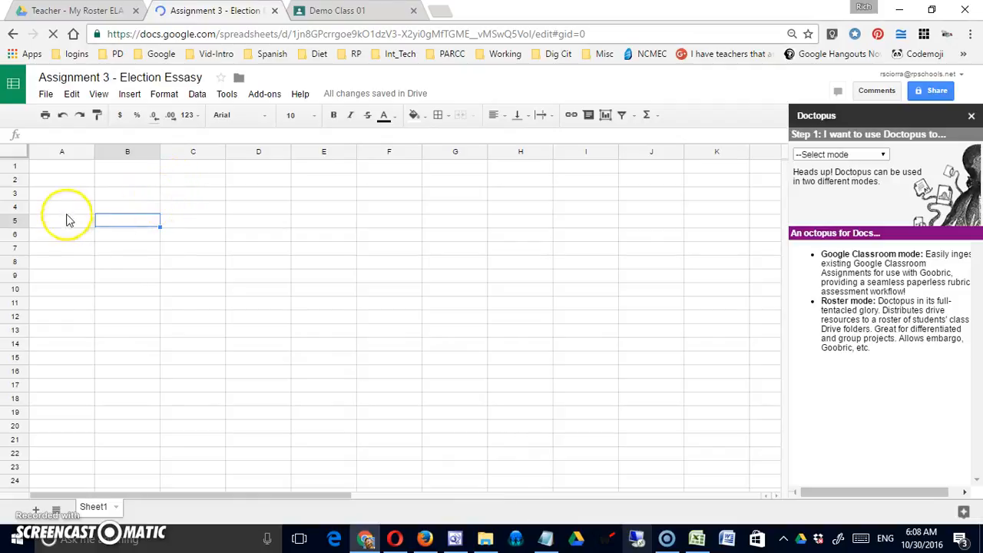
# Step: Set Doctopus to ingest a Google Classroom assignment and choose Demo Class 01 as the class
pyautogui.click(837, 156)
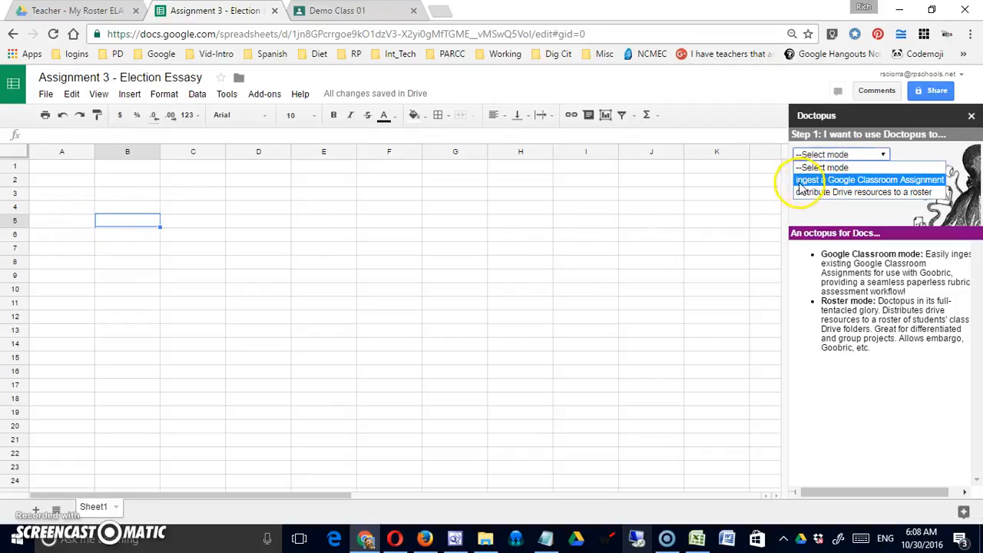
pyautogui.click(825, 183)
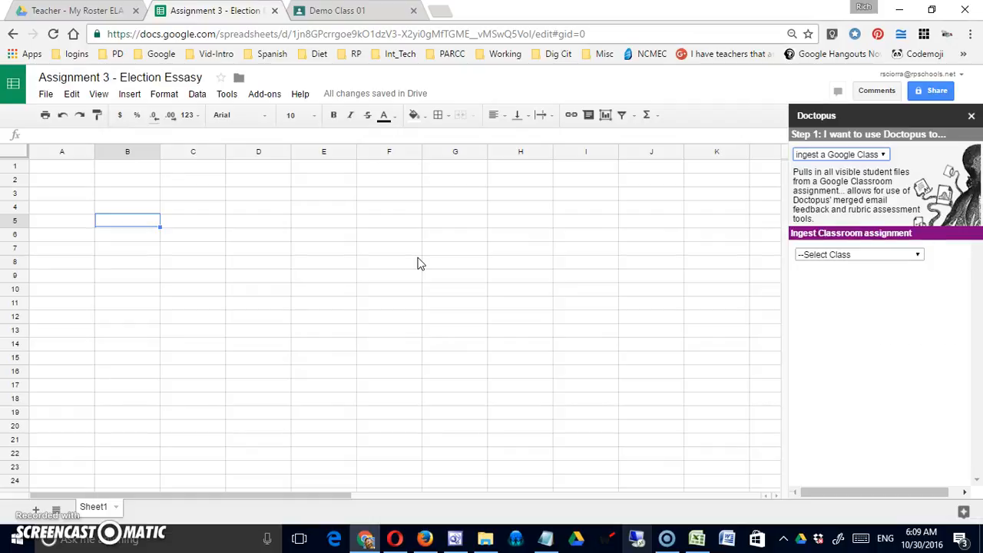
pyautogui.click(876, 258)
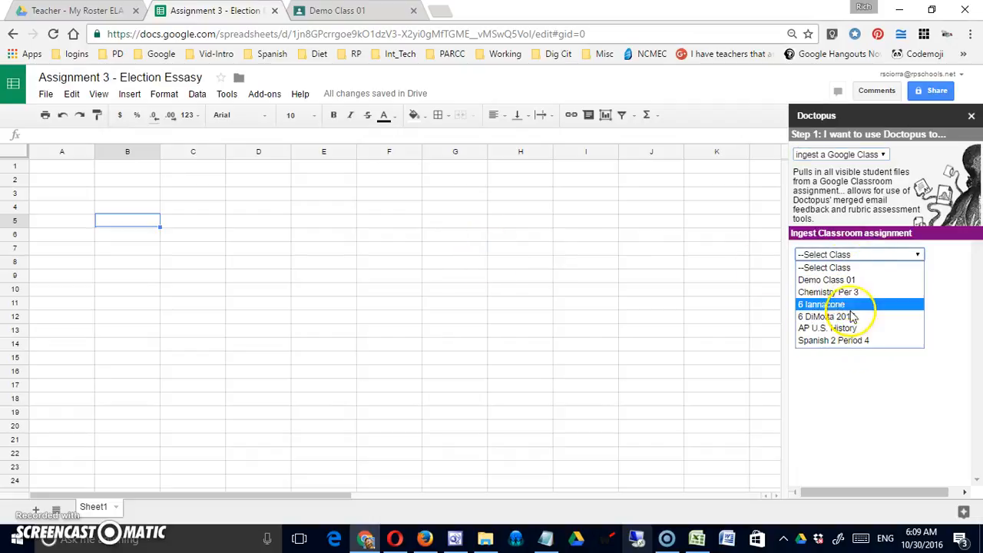
pyautogui.click(849, 280)
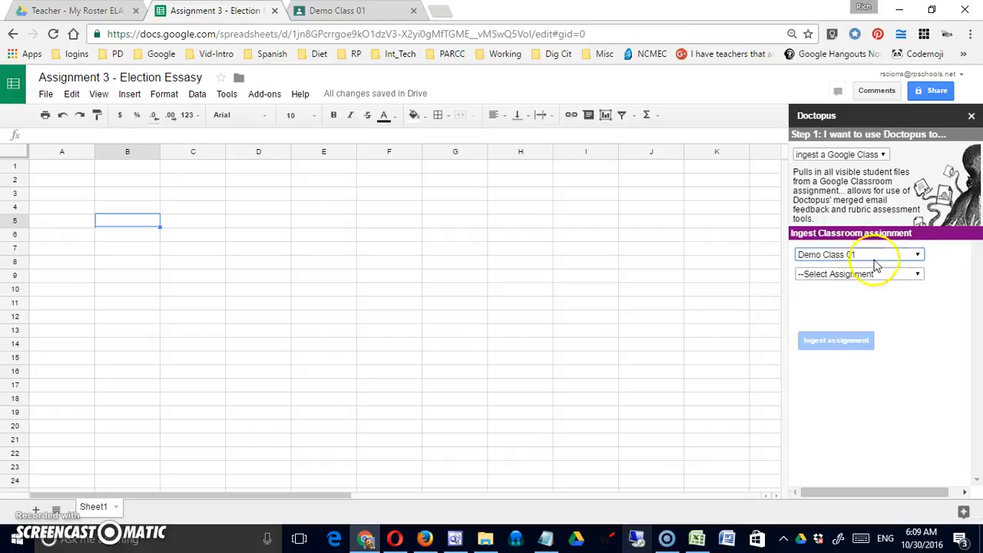
# Step: Choose Election Essay as the Google Classroom assignment and ingest its student files into the spreadsheet
pyautogui.click(870, 275)
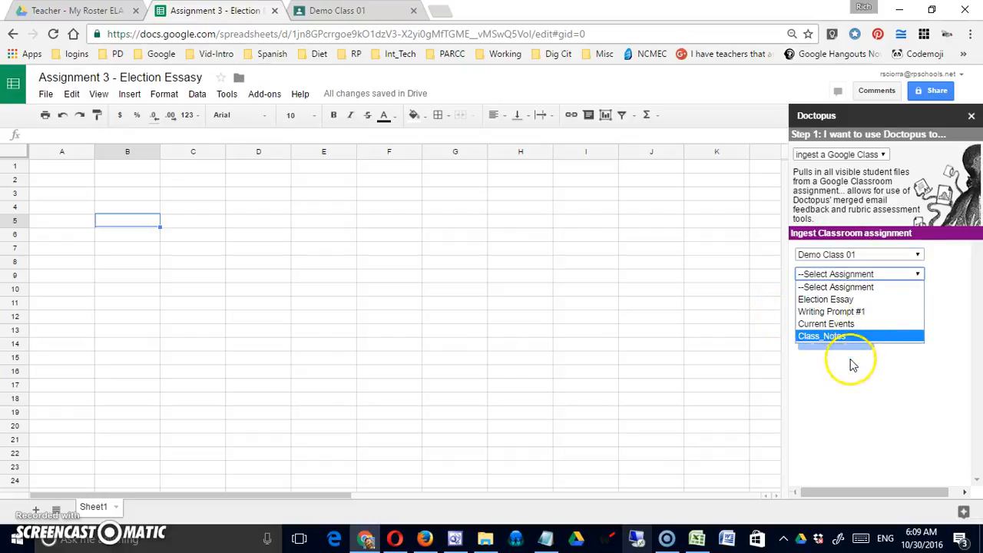
pyautogui.click(854, 301)
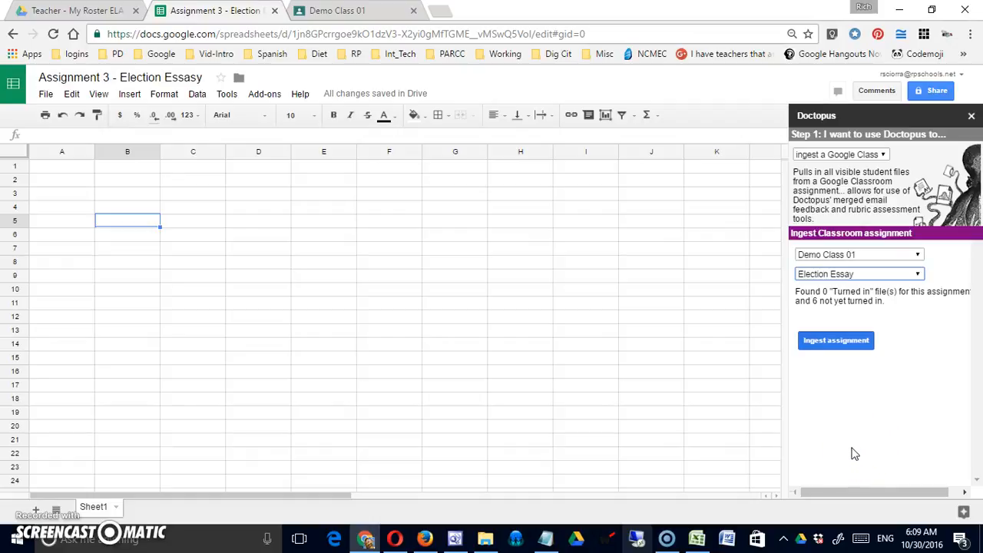
pyautogui.click(839, 342)
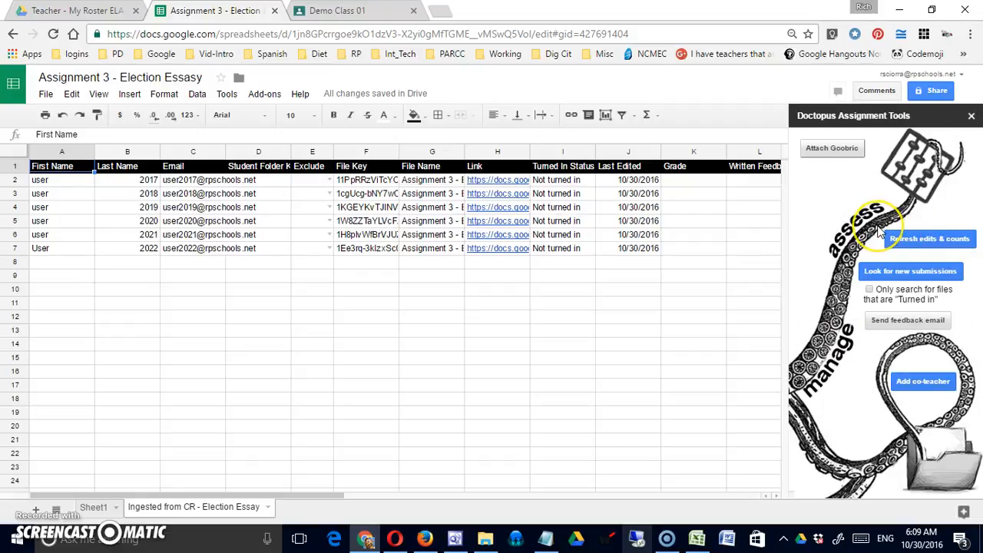
# Step: Start attaching a Goobric and copy the example numeric rubric to Drive, closing the copy to return to the spreadsheet
pyautogui.click(835, 150)
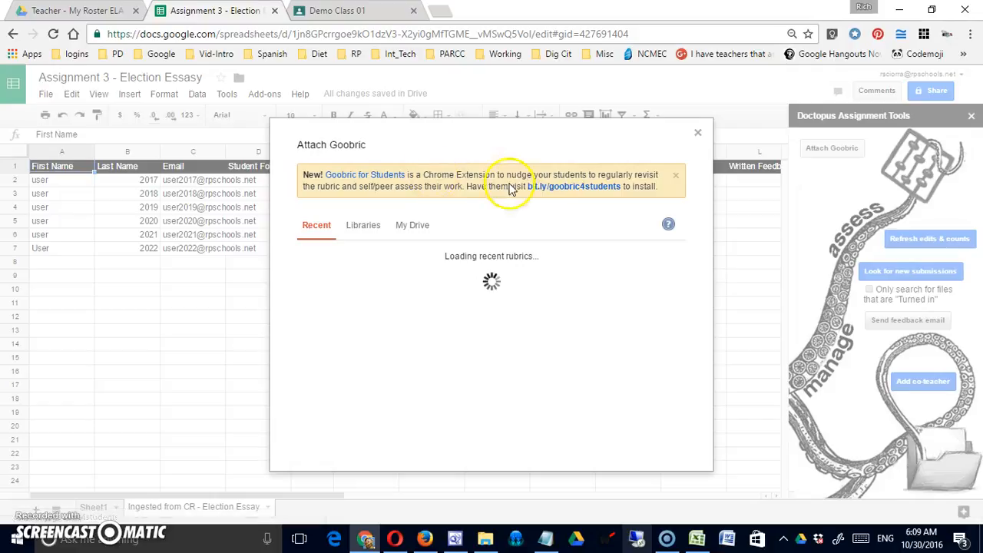
pyautogui.click(412, 228)
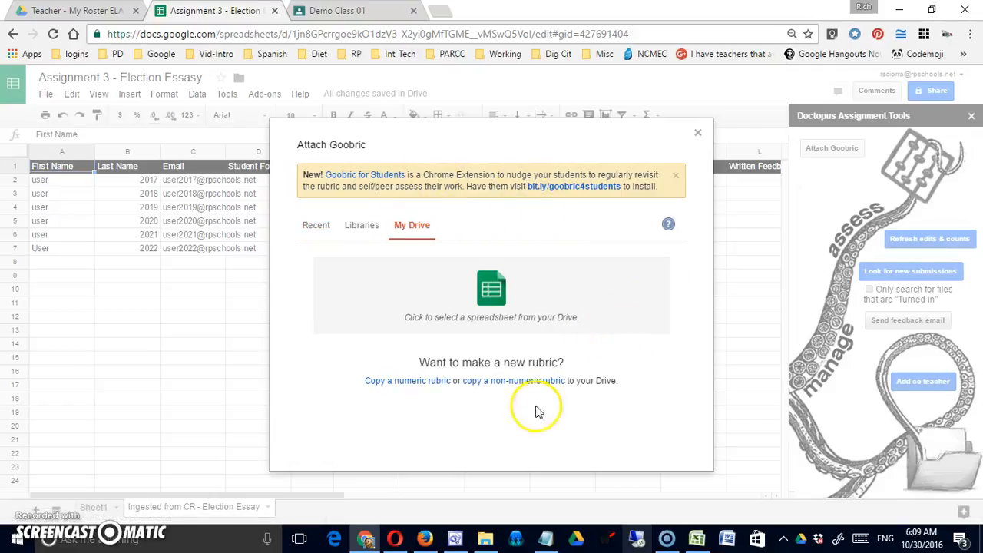
pyautogui.click(415, 382)
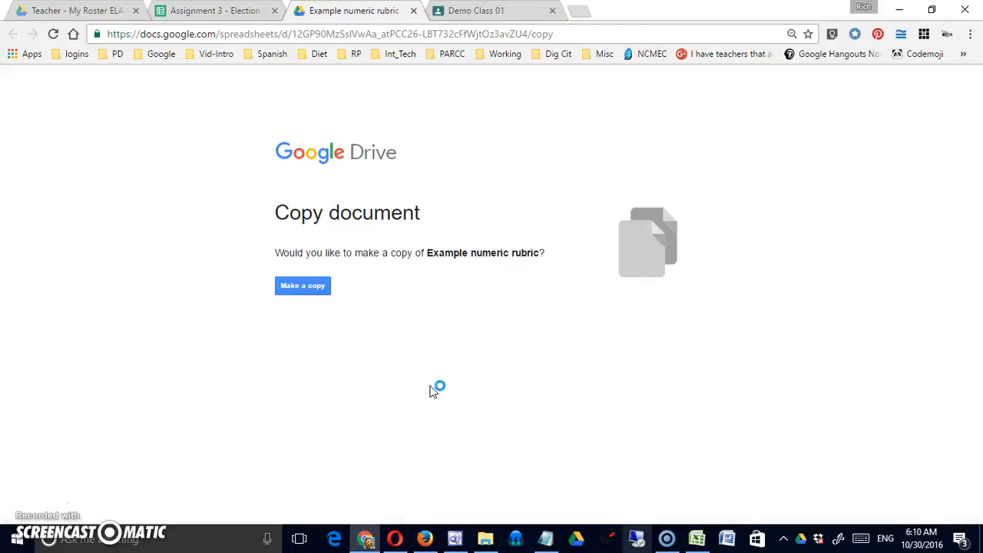
pyautogui.click(309, 288)
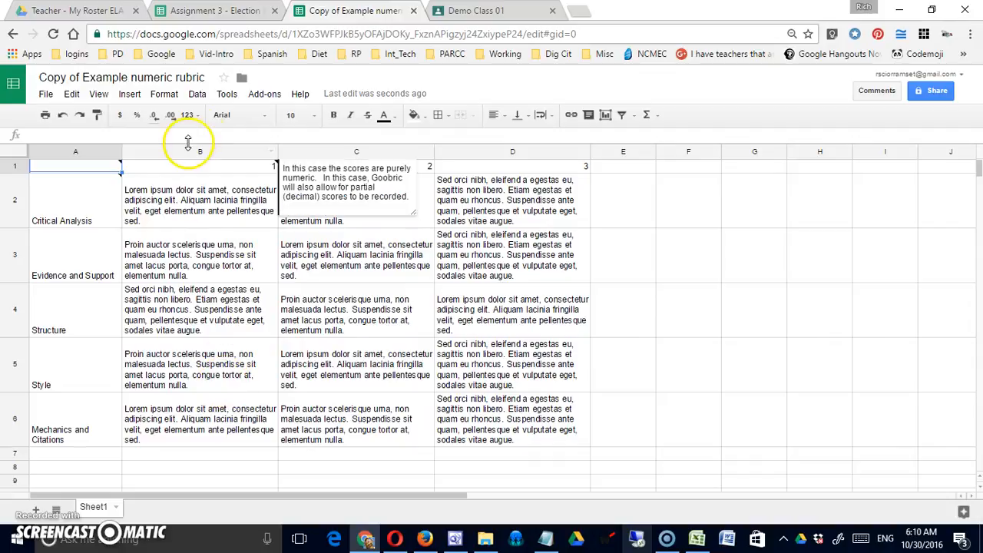
pyautogui.click(414, 11)
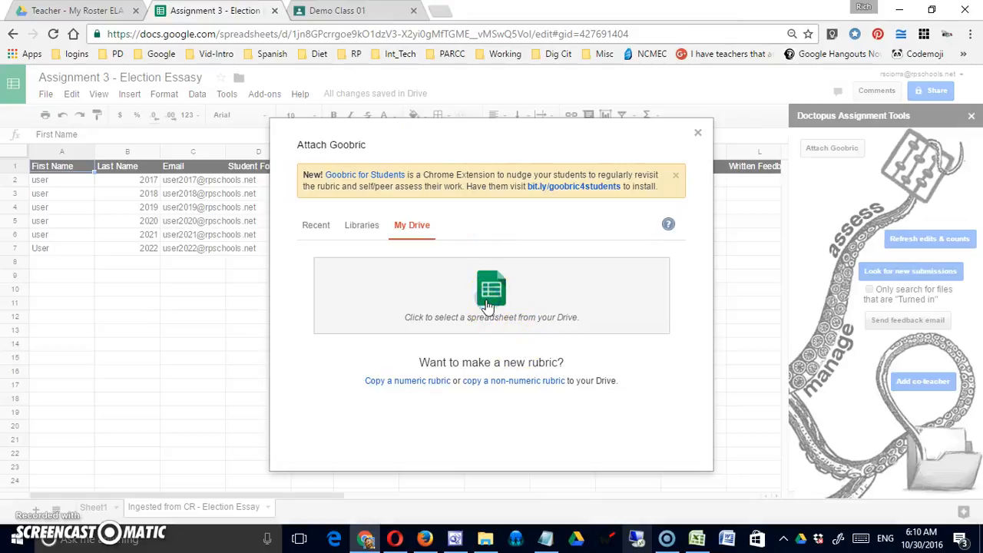
# Step: Select the Sample Rubric spreadsheet from Drive and attach it to the assignment as the Goobric
pyautogui.click(446, 304)
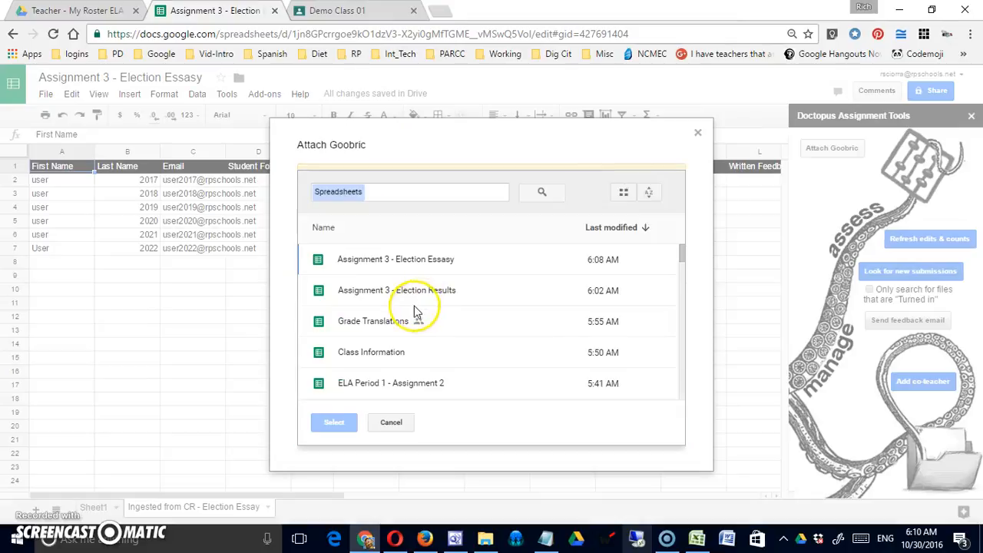
pyautogui.scroll(-3, 520, 342)
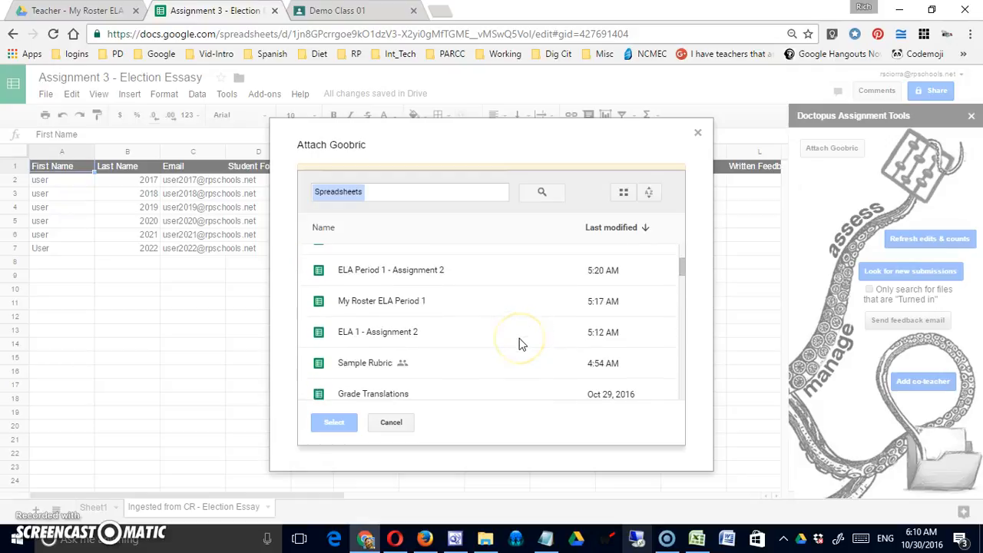
pyautogui.click(357, 362)
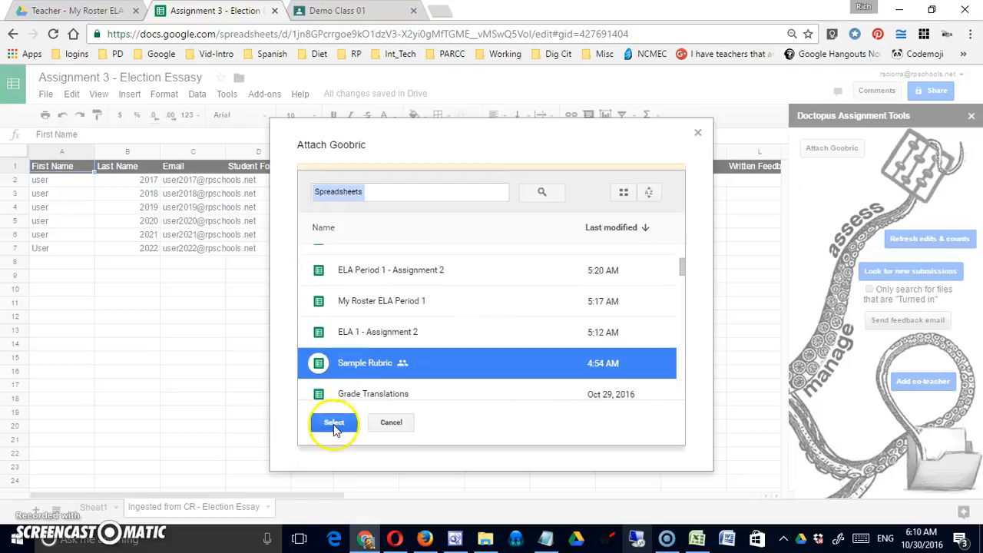
pyautogui.click(334, 423)
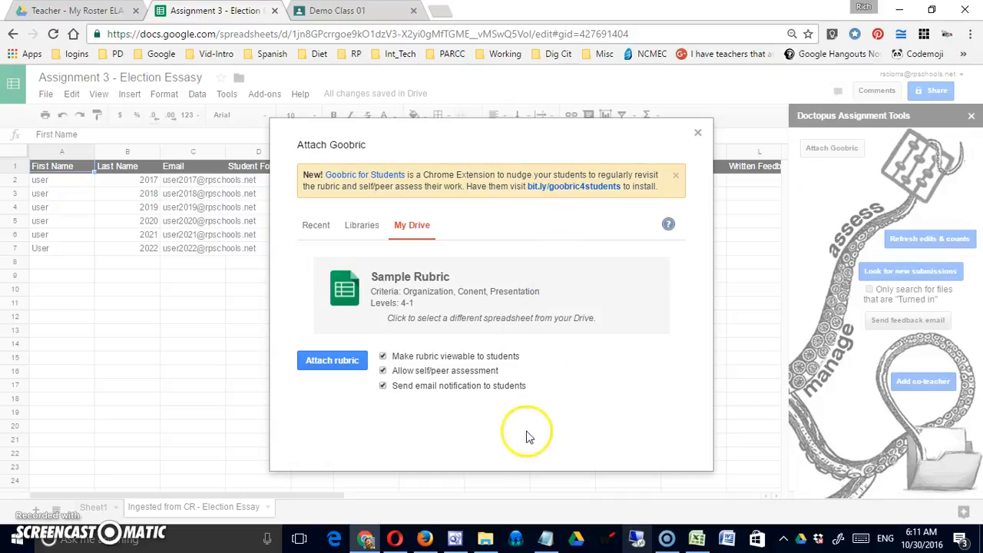
pyautogui.click(342, 357)
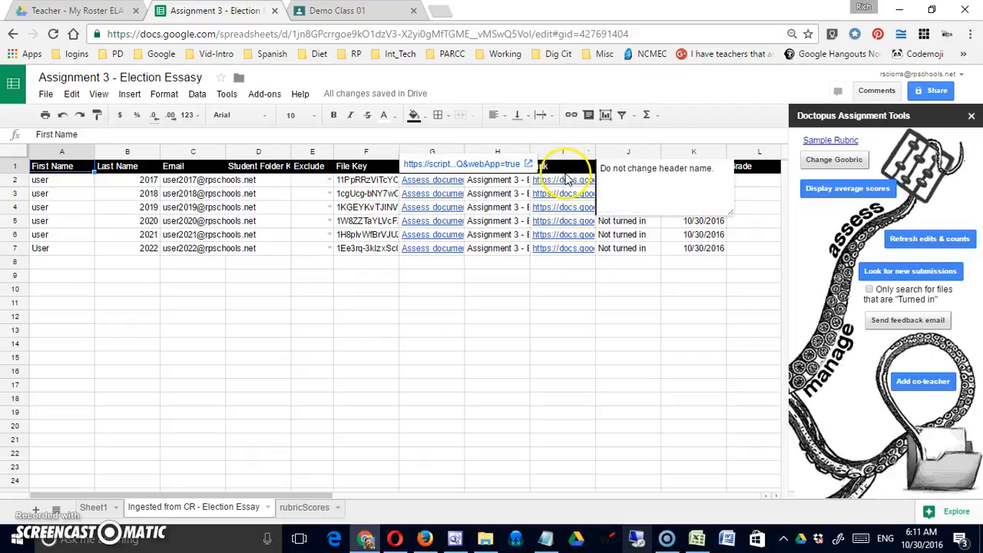
# Step: Open the first student's essay document, fill it with an "Election Essay" title and "This is my opinion." paragraphs, and close it
pyautogui.click(559, 276)
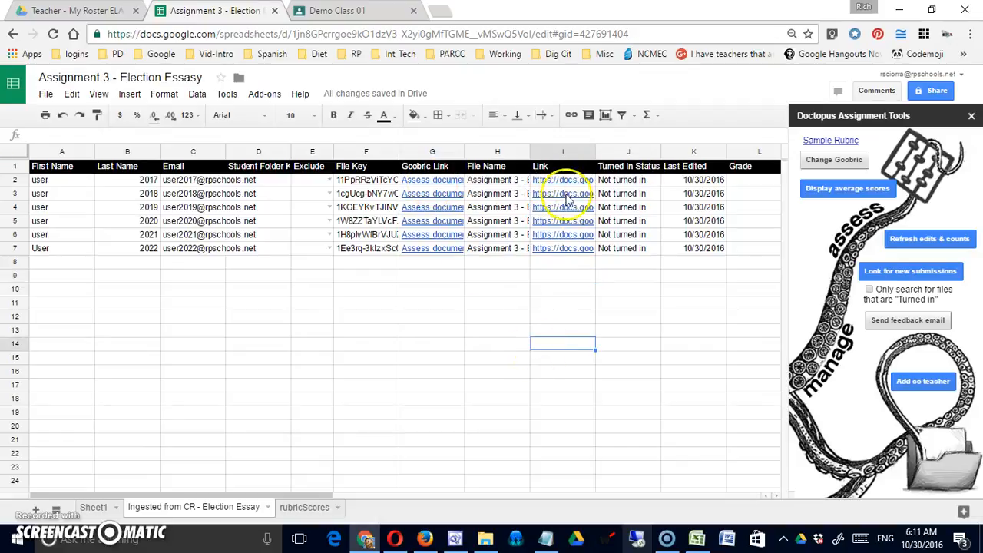
pyautogui.click(564, 185)
pyautogui.click(567, 165)
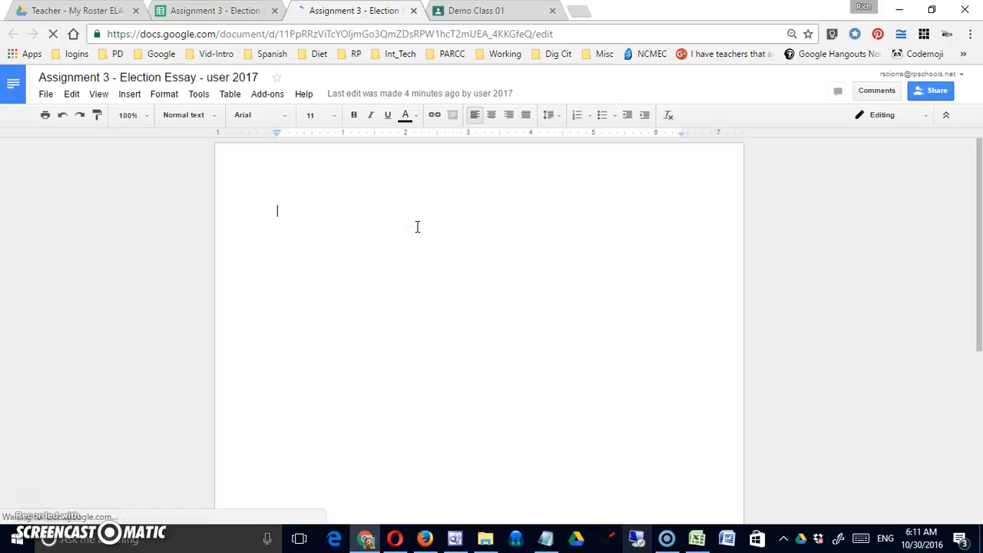
pyautogui.write('Election essay')
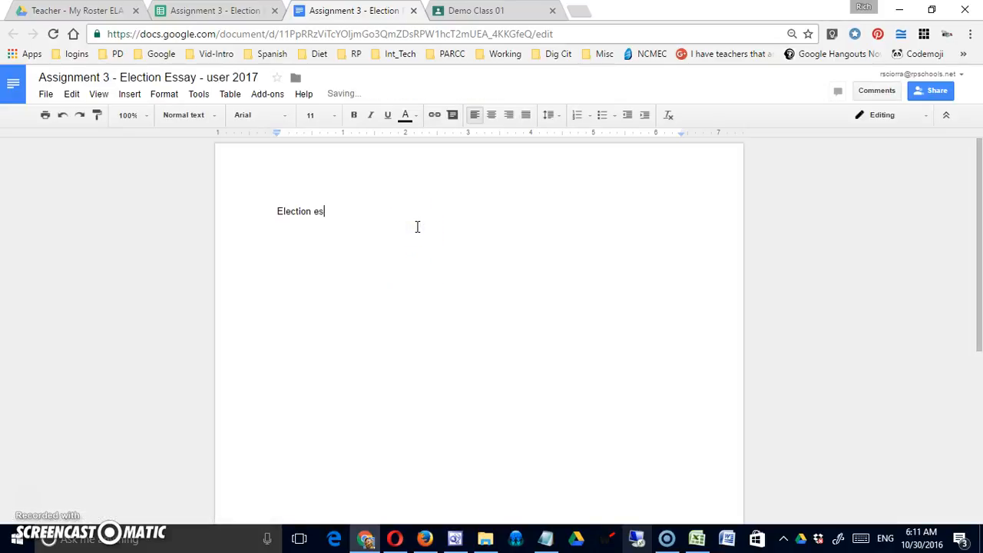
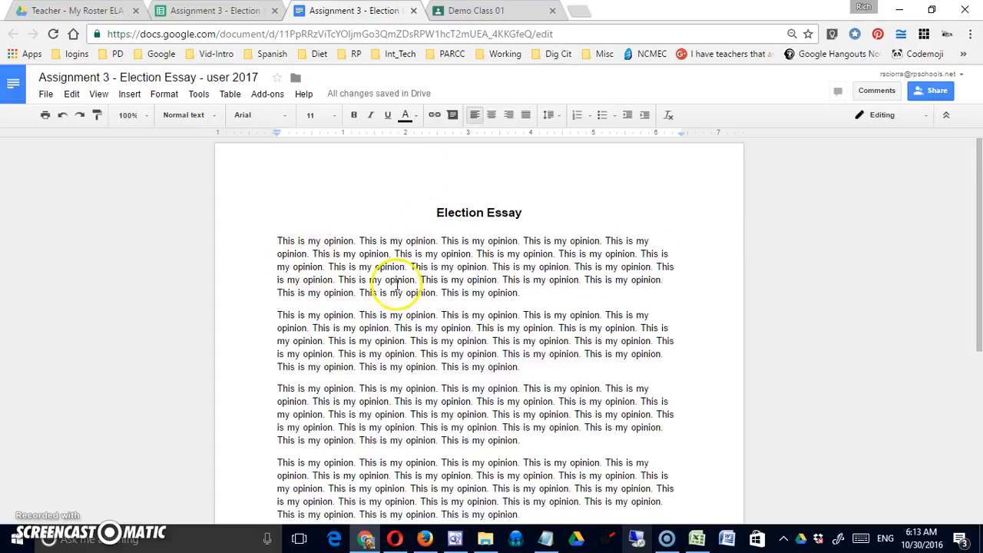
pyautogui.click(414, 13)
# Step: Open the Goobric assessment page for the first student's document from its Assess document link
pyautogui.click(435, 387)
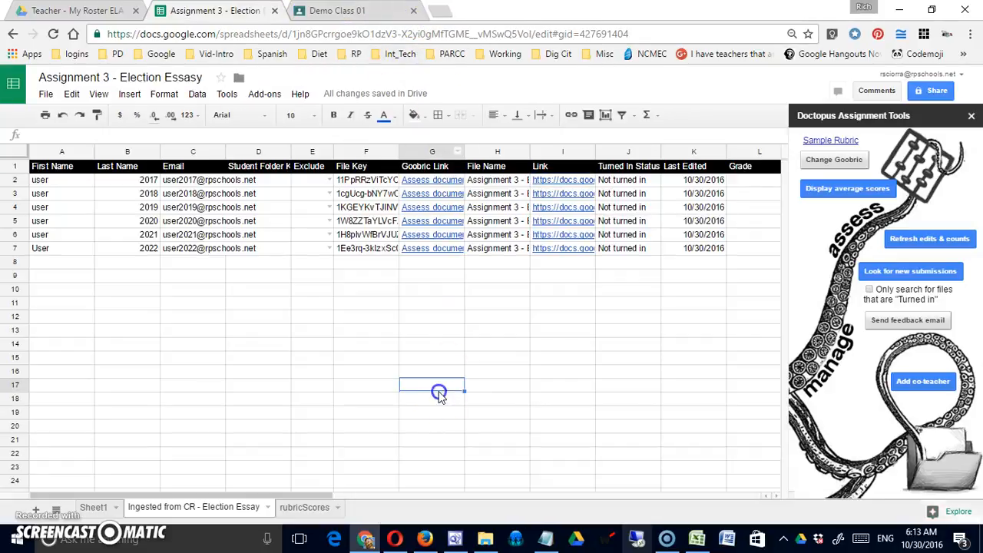
pyautogui.click(421, 184)
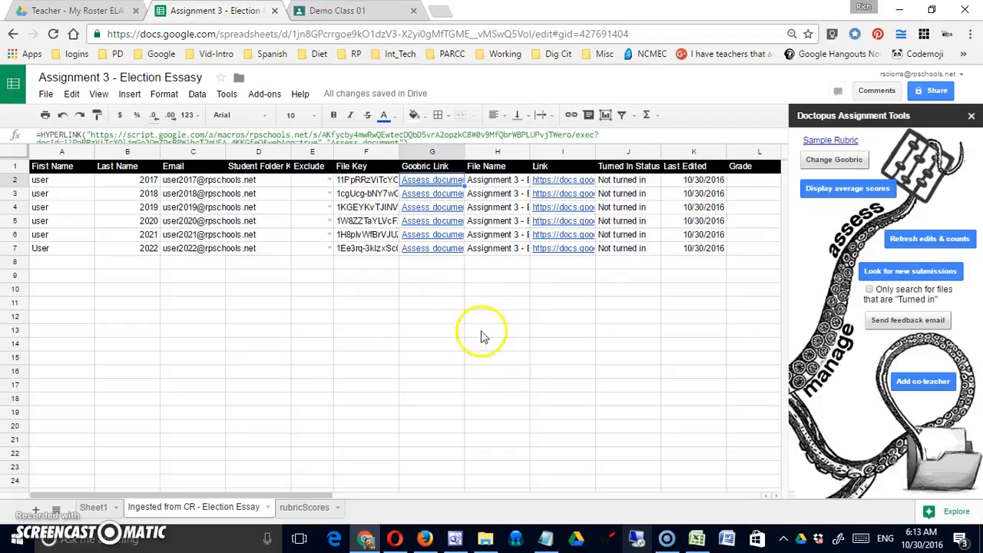
pyautogui.click(437, 183)
pyautogui.click(441, 166)
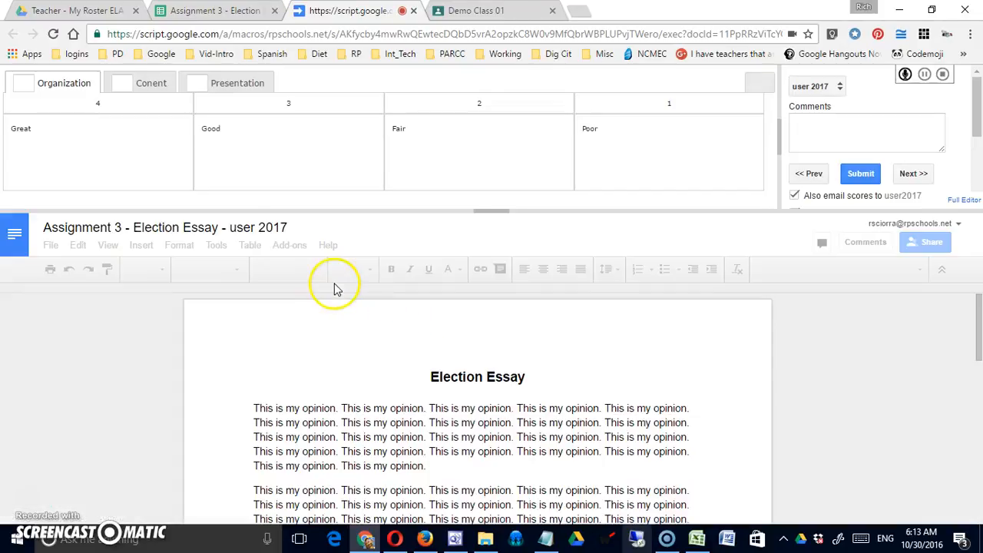
# Step: Score the first student 4 for Organization, Conent and Presentation, and add the comment "Wonderful"
pyautogui.click(92, 142)
pyautogui.click(164, 87)
pyautogui.click(156, 157)
pyautogui.click(246, 87)
pyautogui.click(139, 157)
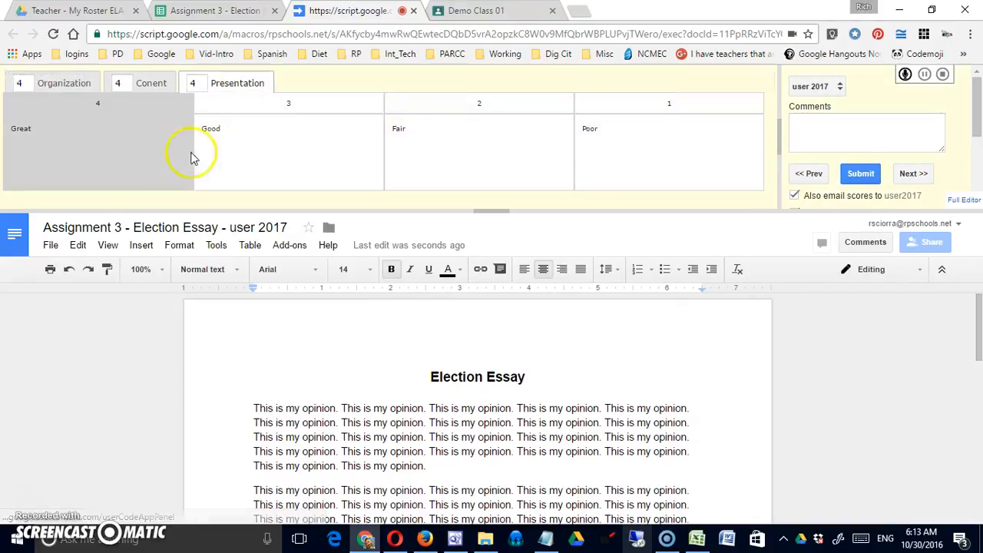
pyautogui.click(876, 140)
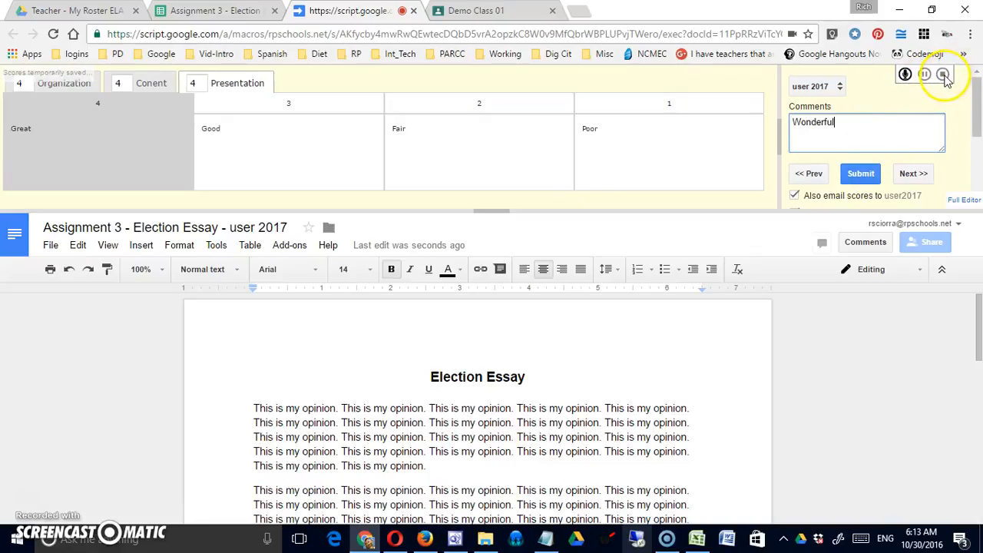
# Step: Advance to the second student and score Organization 3, Conent 3 and Presentation 4
pyautogui.click(926, 175)
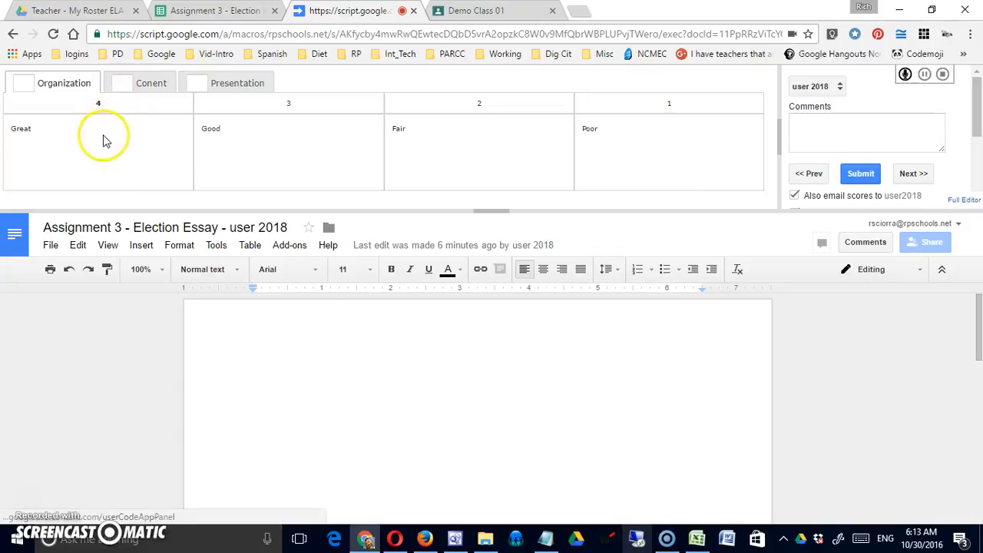
pyautogui.click(246, 148)
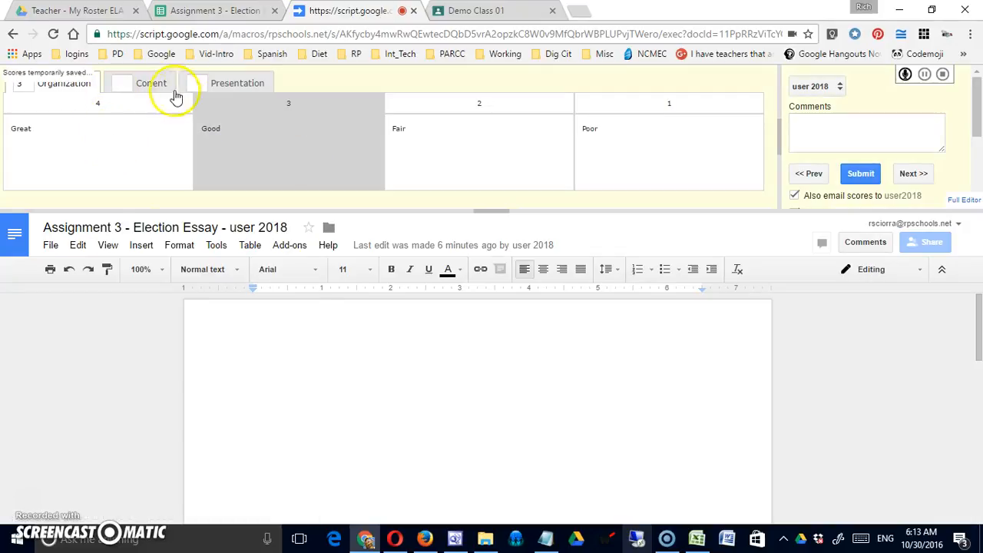
pyautogui.click(263, 151)
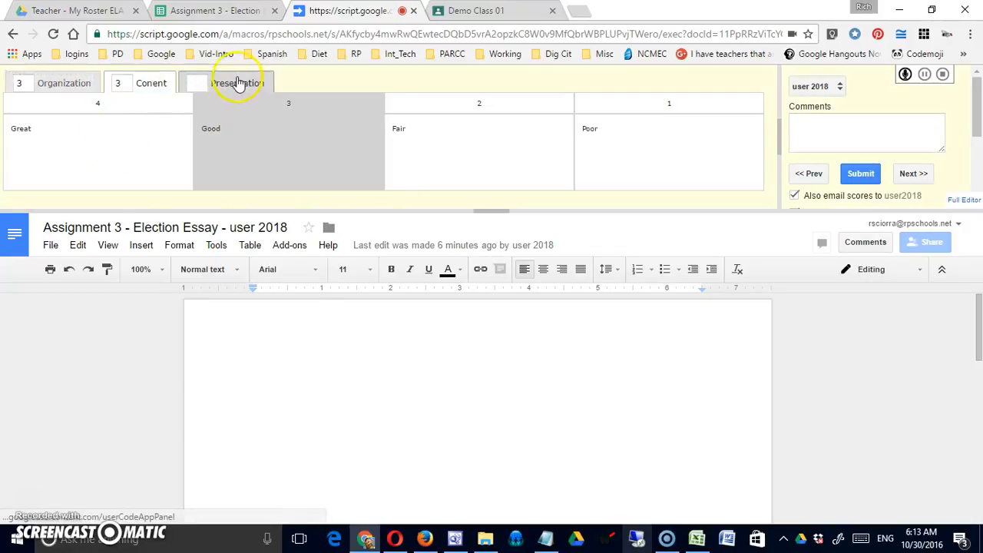
pyautogui.click(163, 146)
# Step: Add the comment "Read the comments" for the second student and submit the scores with the email and auto-advance options on
pyautogui.click(874, 133)
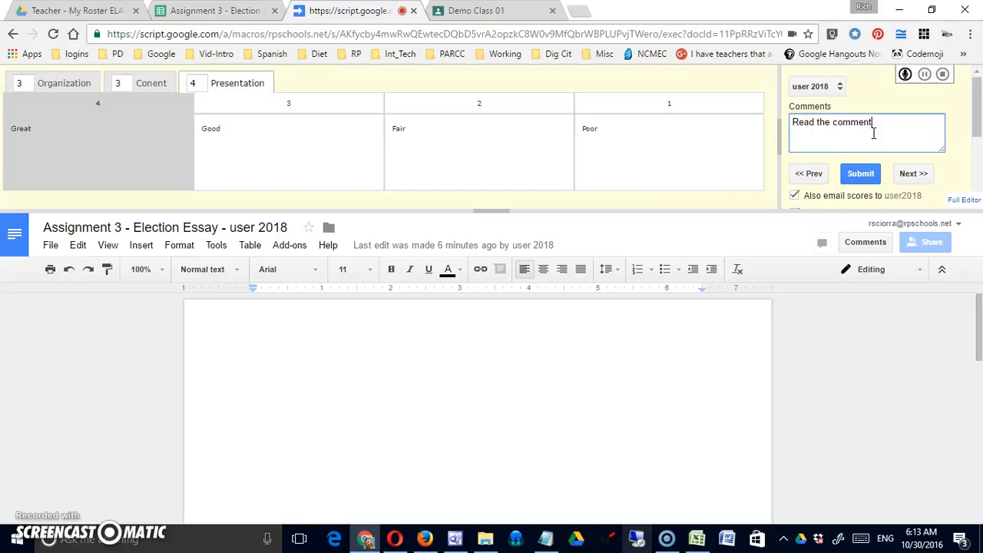
pyautogui.moveTo(976, 131); pyautogui.dragTo(973, 158)
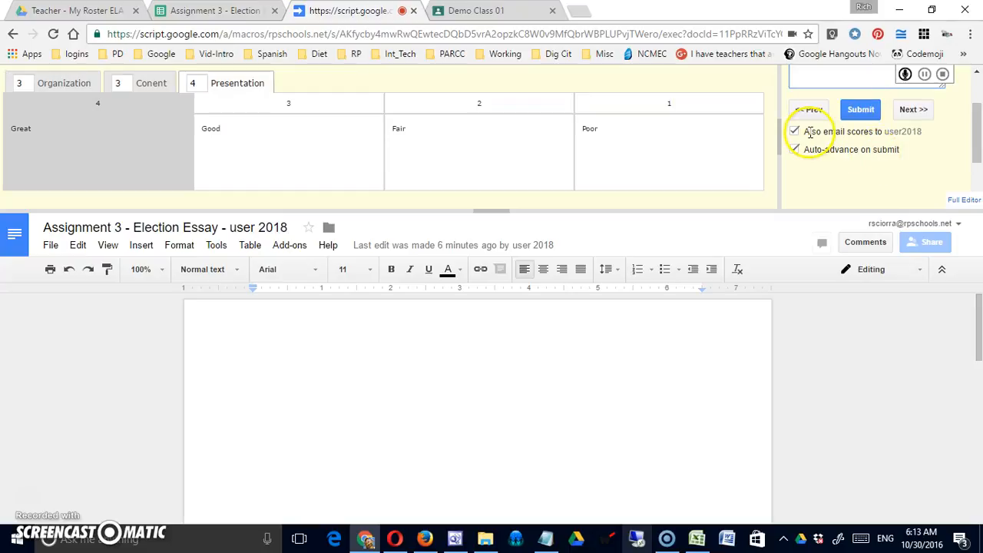
pyautogui.click(852, 111)
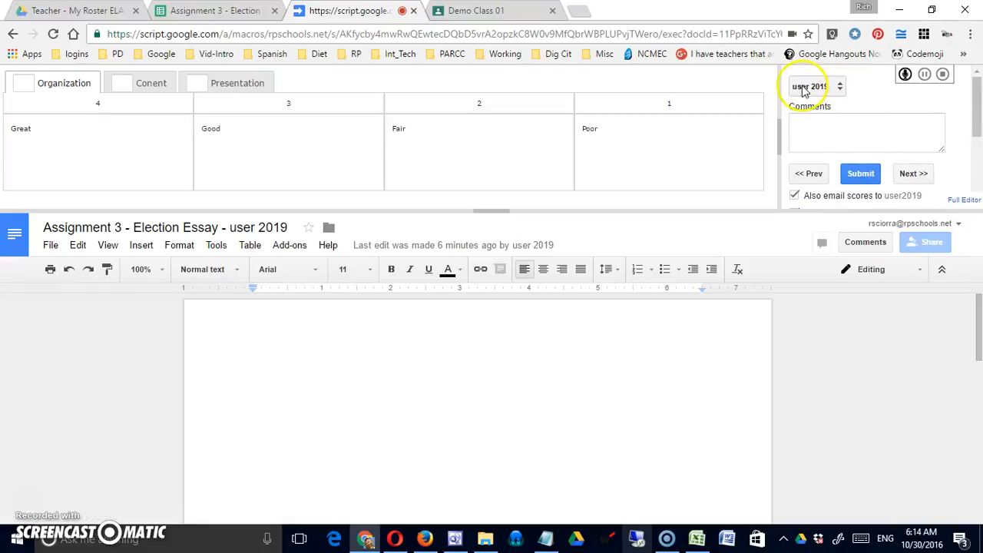
# Step: Reopen the first student's assessment from the student list and try to submit its scores
pyautogui.click(838, 87)
pyautogui.click(832, 102)
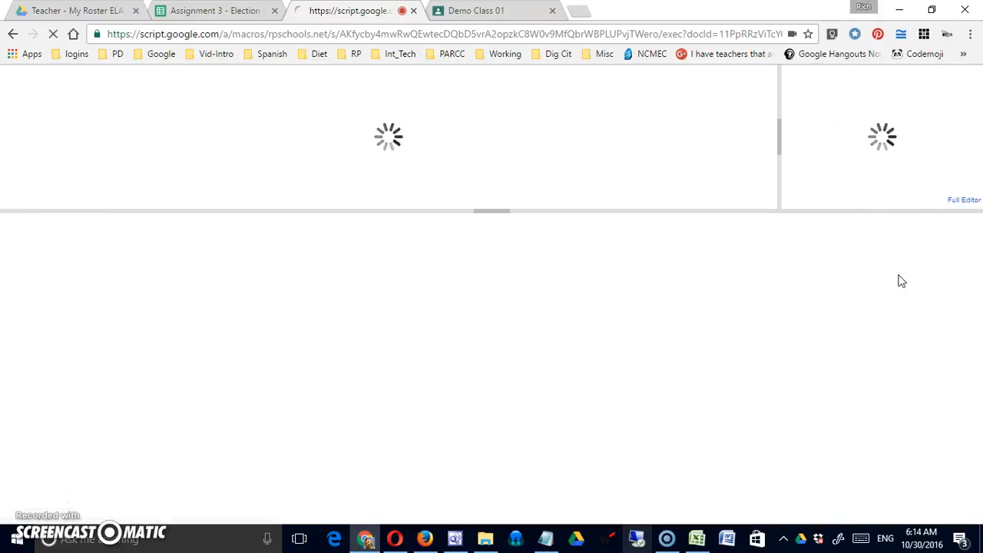
pyautogui.click(860, 185)
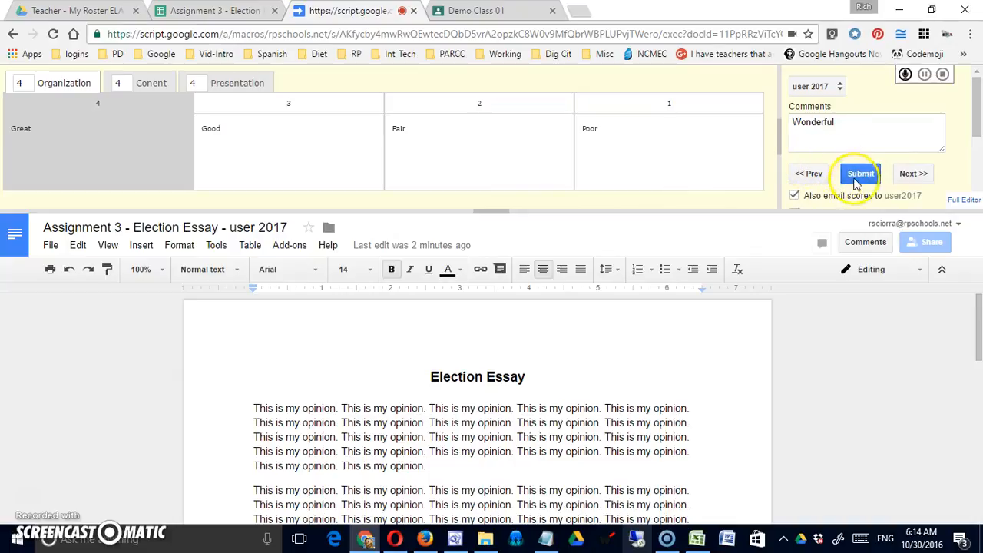
# Step: Examine the rubric score, comment and count columns in the ingested assignment sheet
pyautogui.click(238, 9)
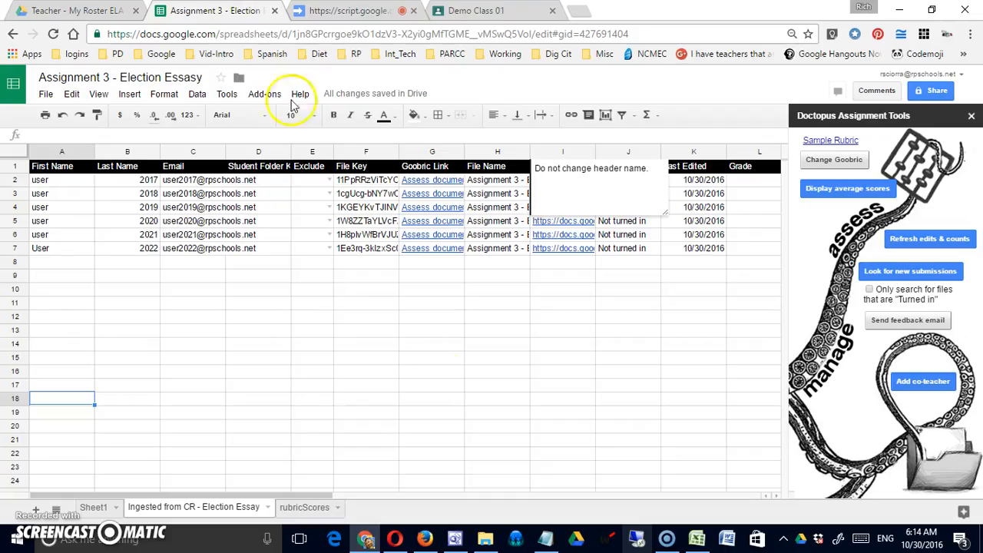
pyautogui.click(497, 386)
pyautogui.press('Right')
pyautogui.press('Right')
pyautogui.press('Right')
pyautogui.press('Right')
pyautogui.press('Right')
pyautogui.press('Right')
pyautogui.press('Right')
pyautogui.press('Right')
pyautogui.press('Right')
pyautogui.press('Right')
pyautogui.press('Right')
pyautogui.press('Right')
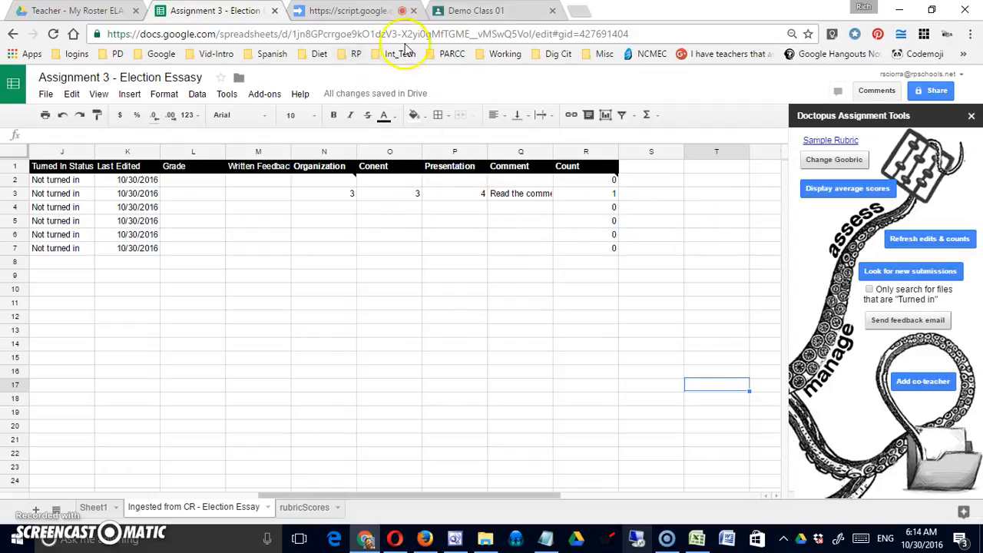
# Step: Submit the first student's rubric scores from the assessment page and move on to the third student
pyautogui.click(365, 11)
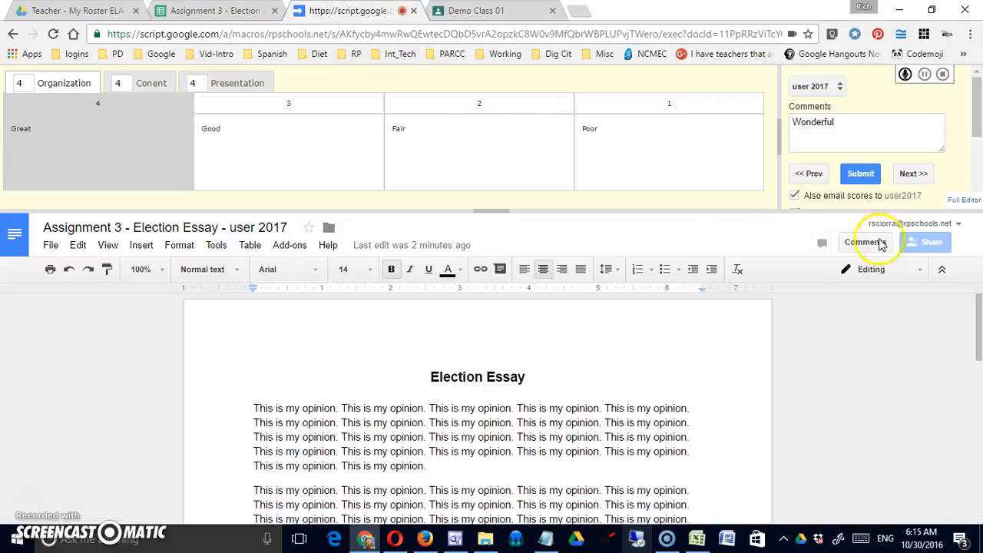
pyautogui.click(860, 171)
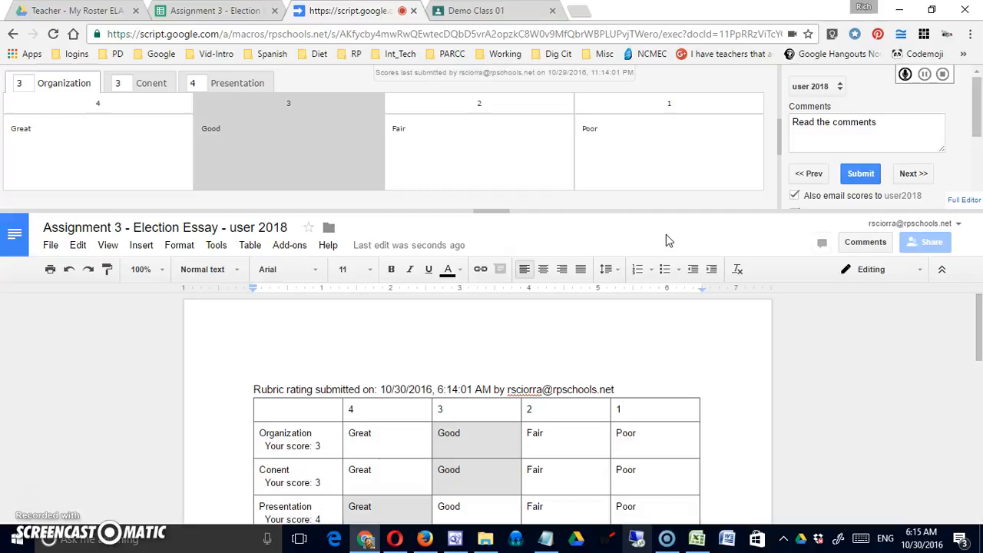
pyautogui.click(912, 175)
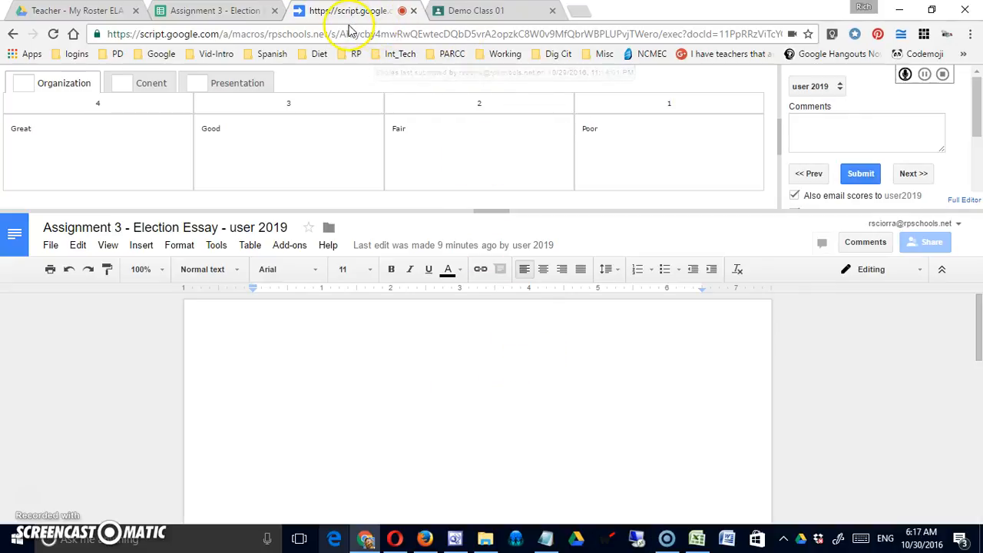
# Step: Return to the ingested assignment spreadsheet and view the Organization, Content and Presentation score columns
pyautogui.click(243, 12)
pyautogui.click(698, 343)
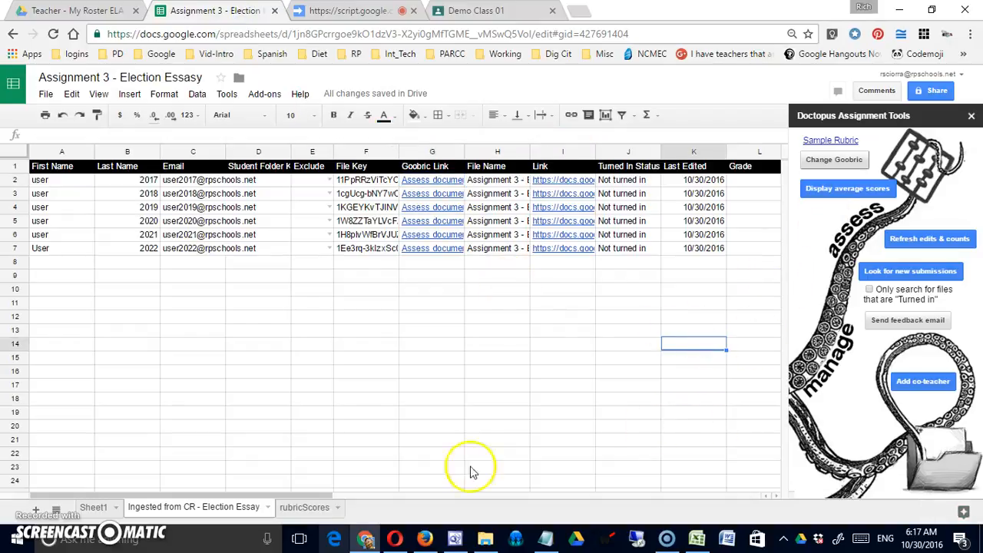
pyautogui.moveTo(262, 497); pyautogui.dragTo(368, 499)
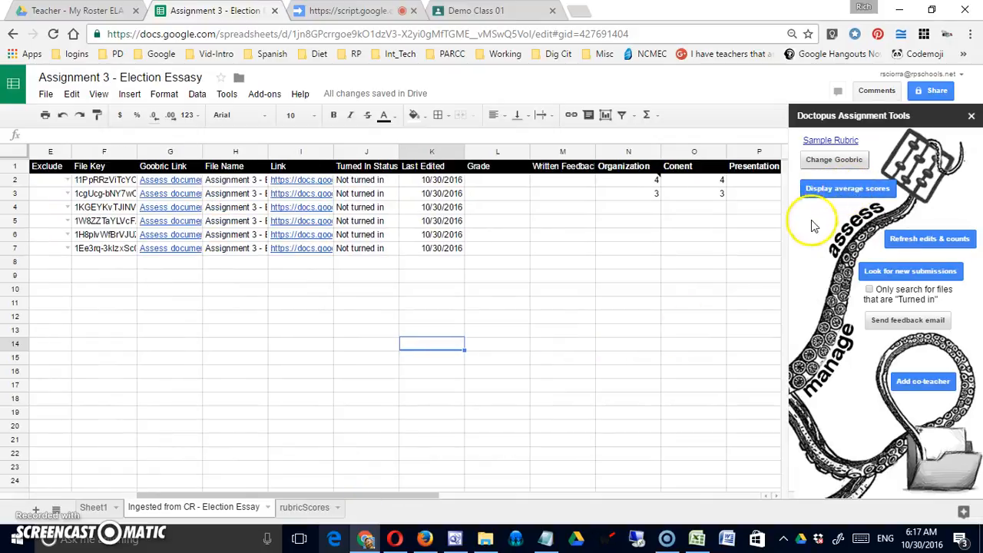
# Step: Display the average rubric scores for each assignment, switch back to the latest scores and dismiss the notification
pyautogui.click(818, 197)
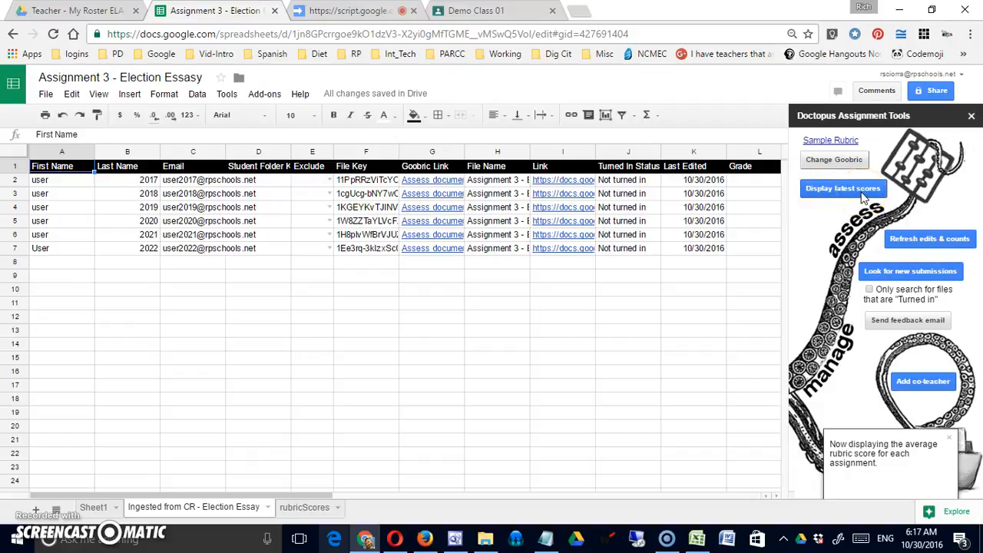
pyautogui.click(862, 193)
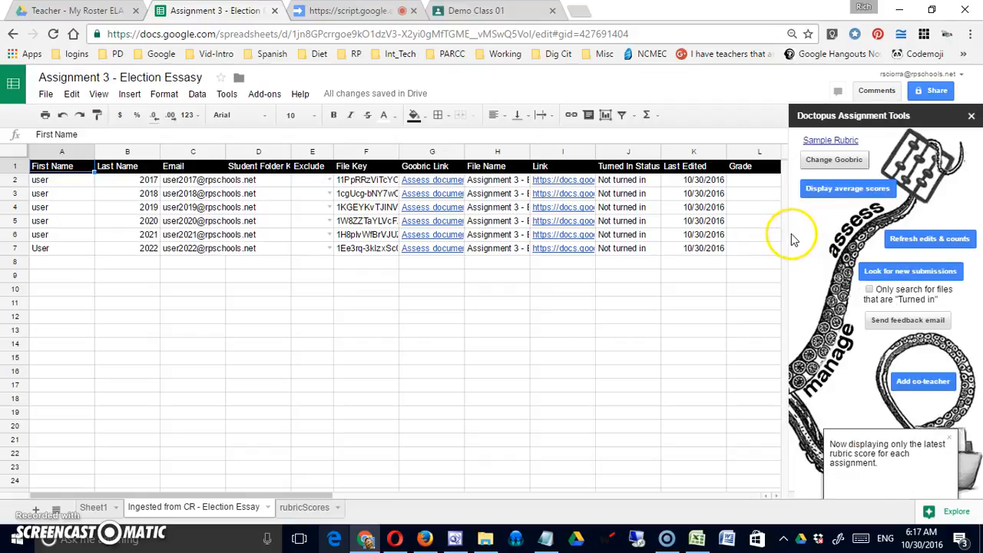
pyautogui.click(756, 316)
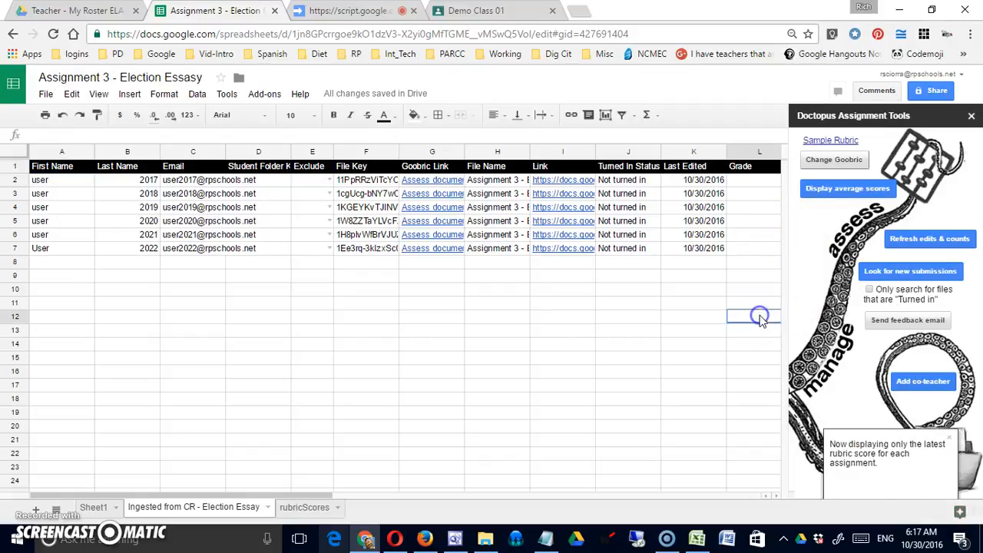
pyautogui.click(949, 441)
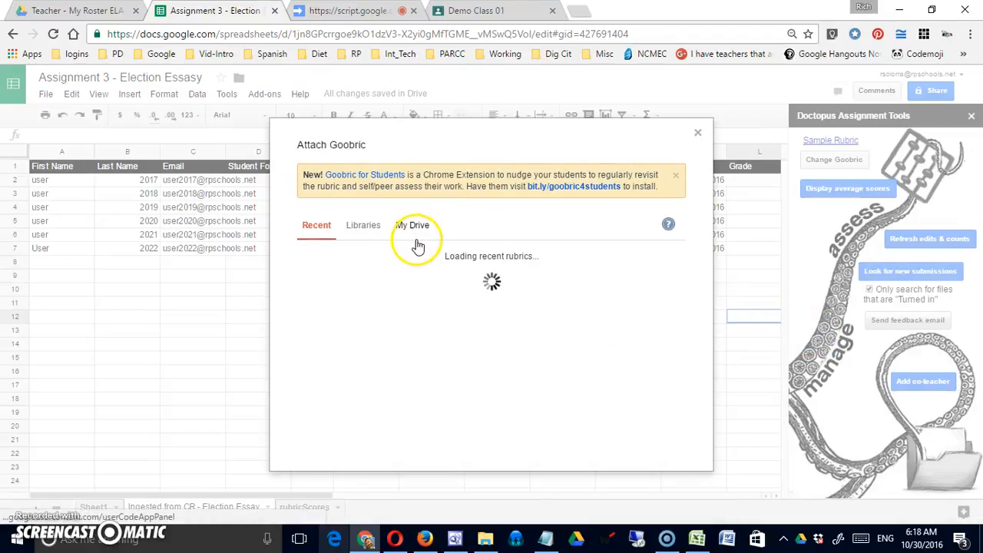
# Step: View the My Drive options for attaching or creating a Goobric rubric and close the dialog without choosing one
pyautogui.click(416, 229)
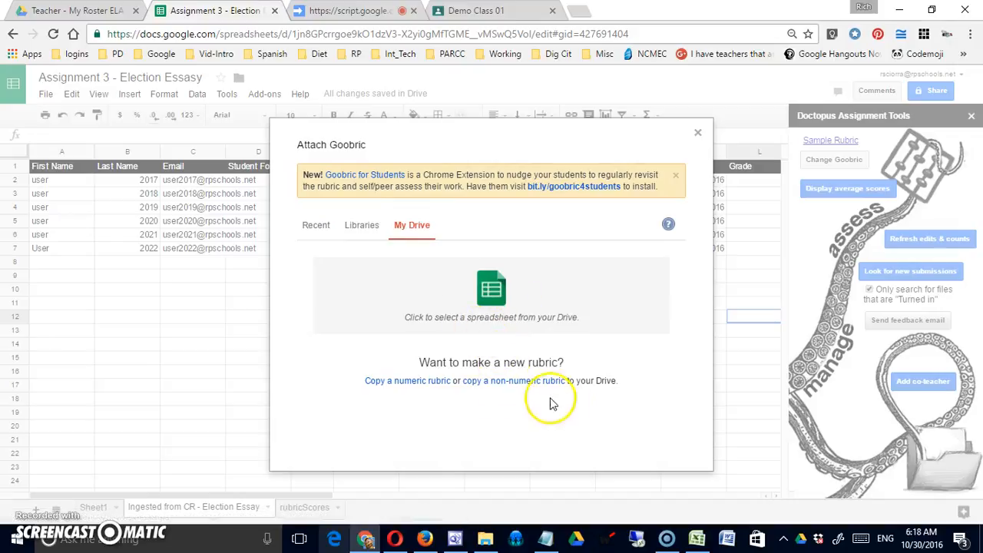
pyautogui.click(697, 135)
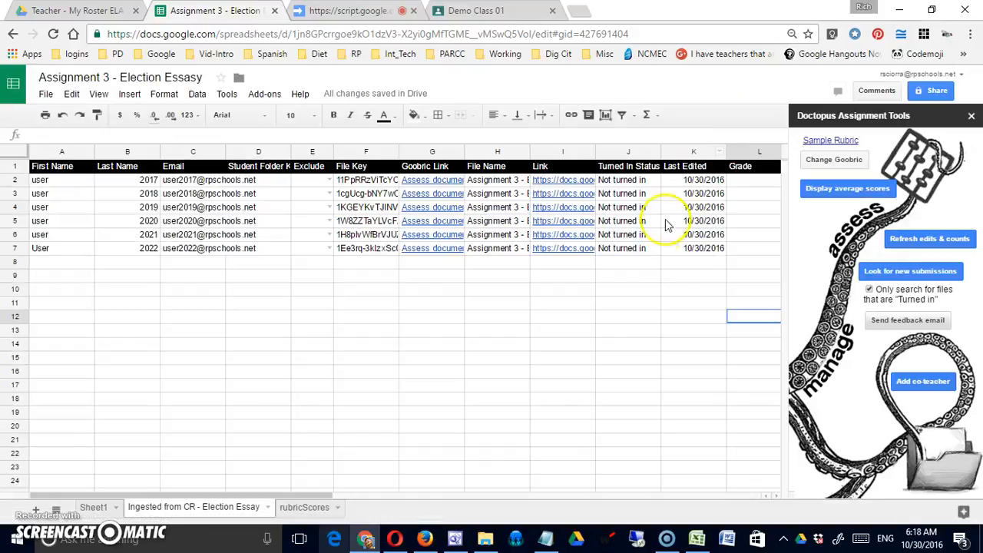